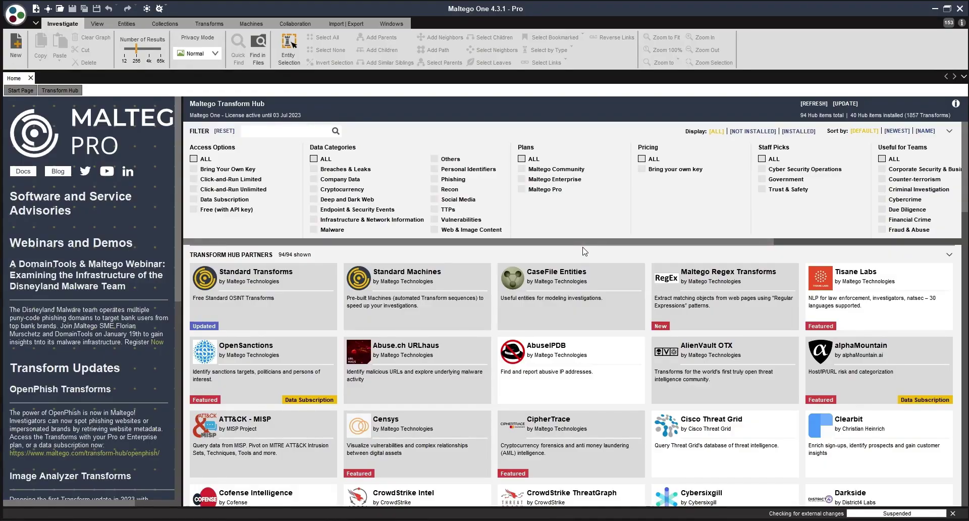
Step: Open the Image Analyzer hub item's details, leading to Google Cloud's Vision AI page
{"action": "scroll", "coordinate": [584, 250], "scroll_direction": "down", "scroll_amount": 8}
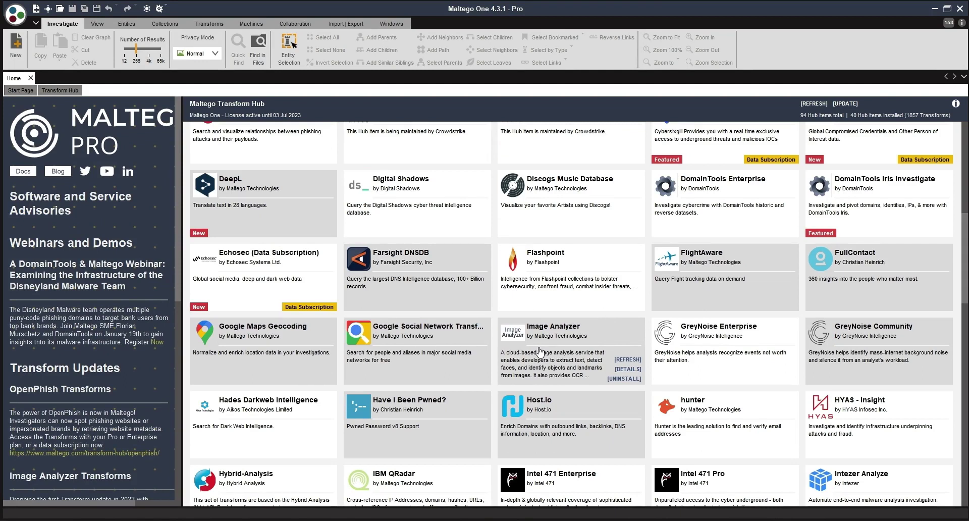
{"action": "left_click", "coordinate": [626, 371]}
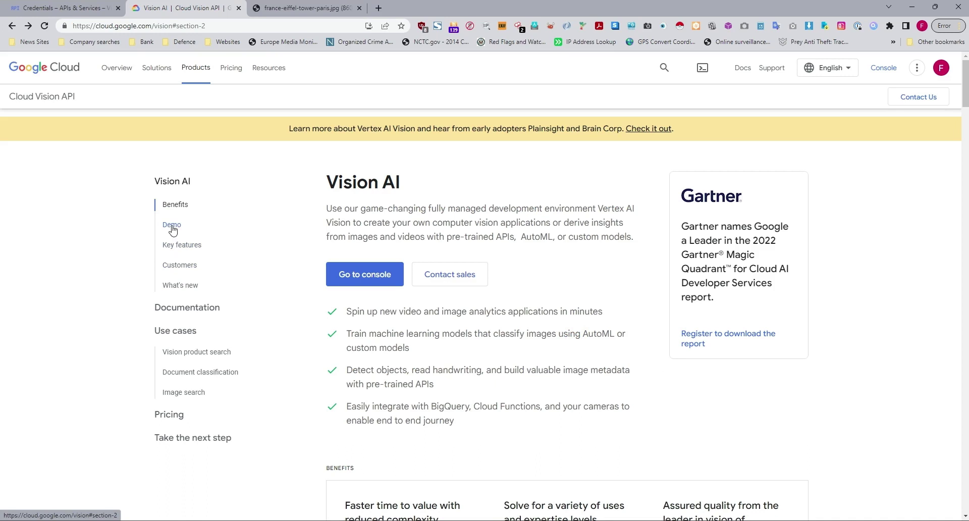
Step: Load france-eiffel-tower-paris.jpg into the Vision AI 'Try the API' demo
{"action": "left_click", "coordinate": [172, 226]}
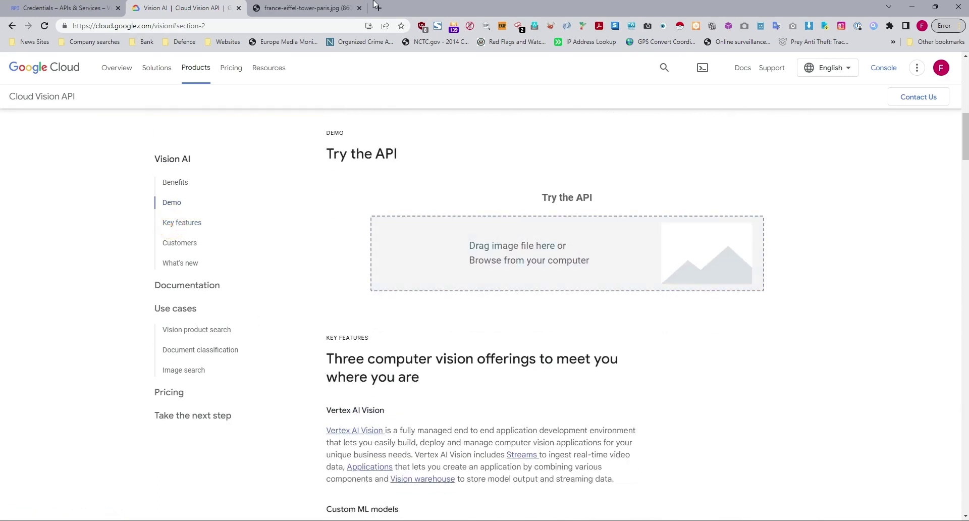
{"action": "left_click", "coordinate": [314, 11]}
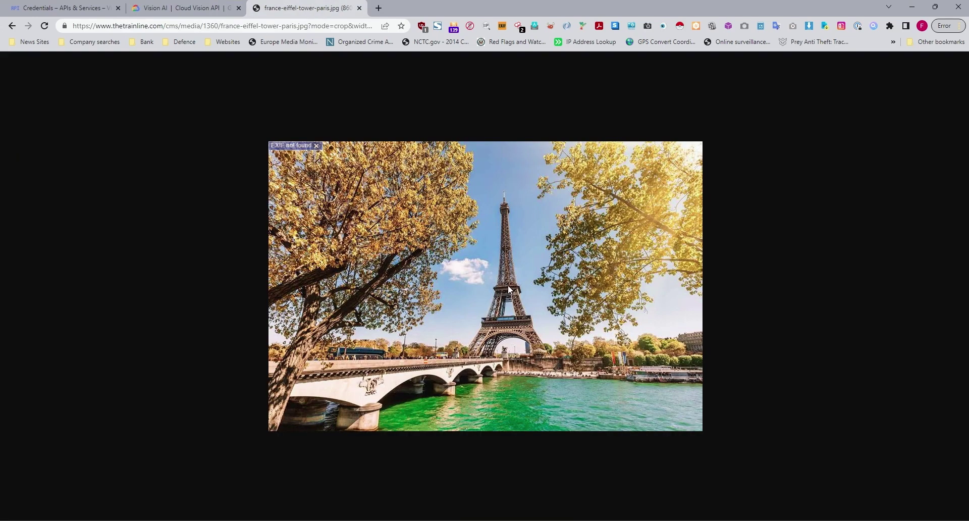
{"action": "left_click_drag", "start_coordinate": [512, 295], "coordinate": [470, 246]}
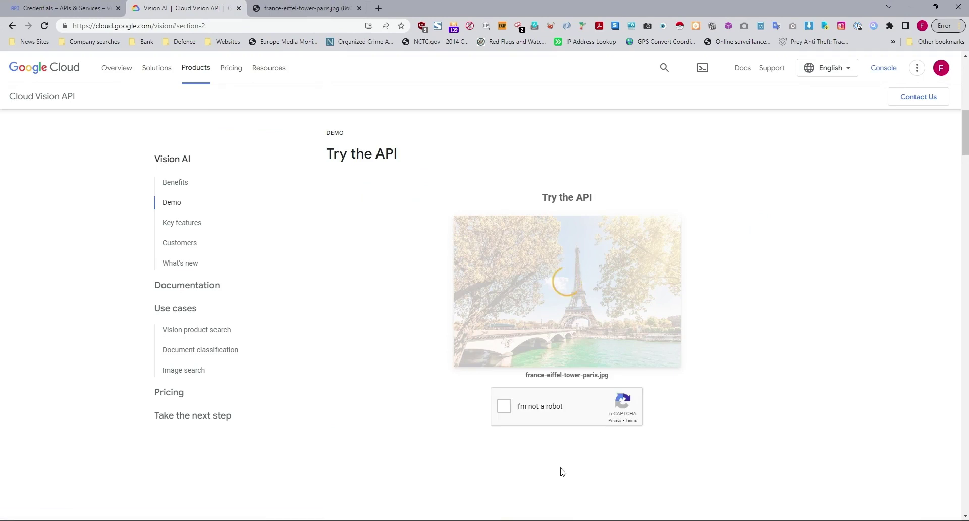
Step: Pass reCAPTCHA and review the Eiffel Tower photo's detected objects and labels
{"action": "left_click", "coordinate": [507, 408]}
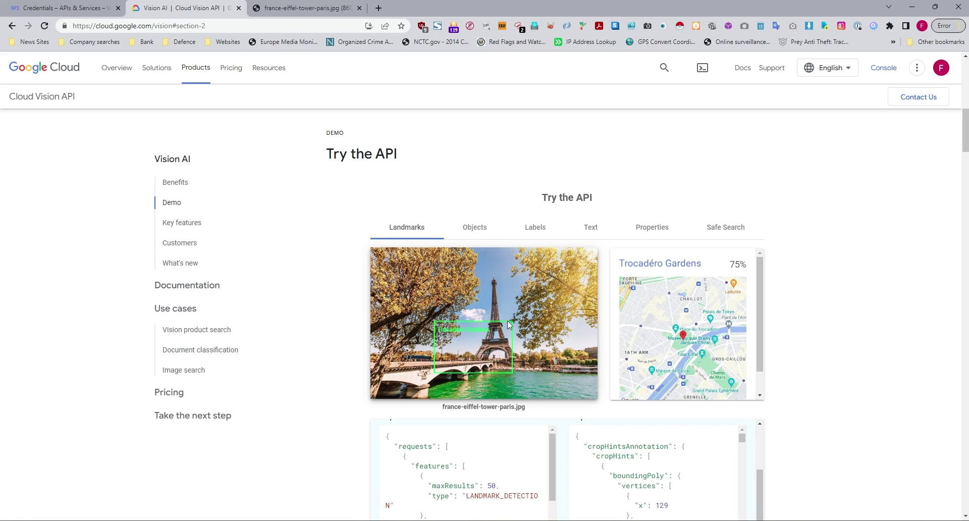
{"action": "left_click", "coordinate": [463, 228]}
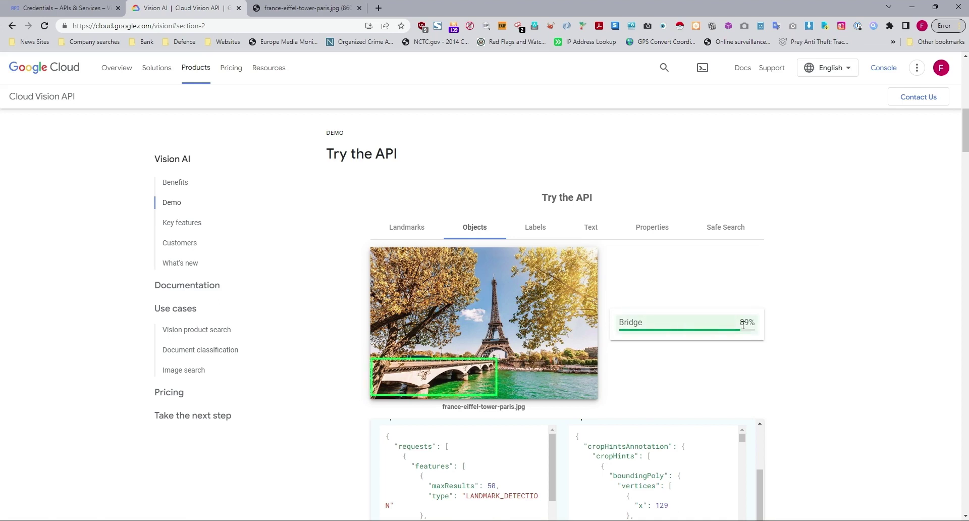
{"action": "left_click", "coordinate": [536, 226]}
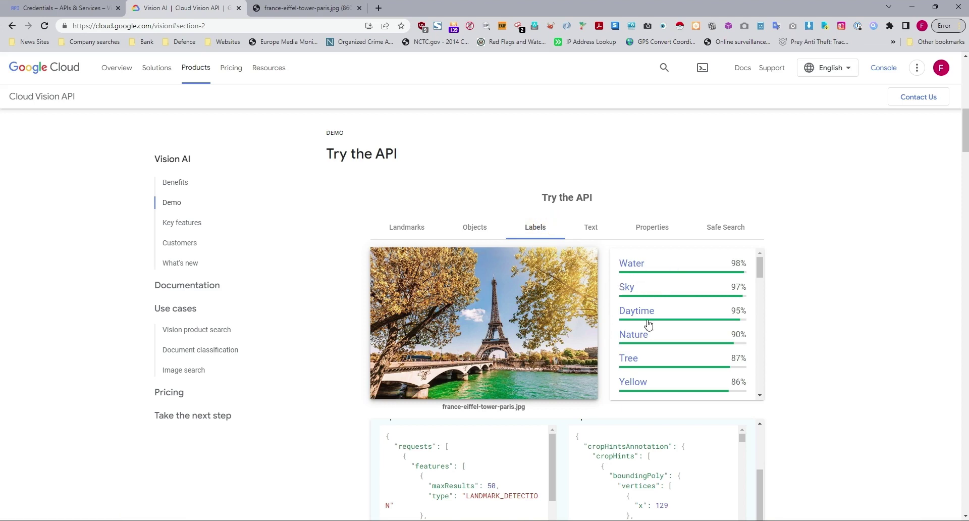
{"action": "mouse_move", "coordinate": [759, 269]}
{"action": "left_mouse_down"}
{"action": "mouse_move", "coordinate": [755, 380]}
{"action": "mouse_move", "coordinate": [743, 261]}
{"action": "left_mouse_up"}
Step: Review the photo's text, colours, crop hints and safe-search ratings, then its Trocadéro Gardens landmark
{"action": "left_click", "coordinate": [591, 232]}
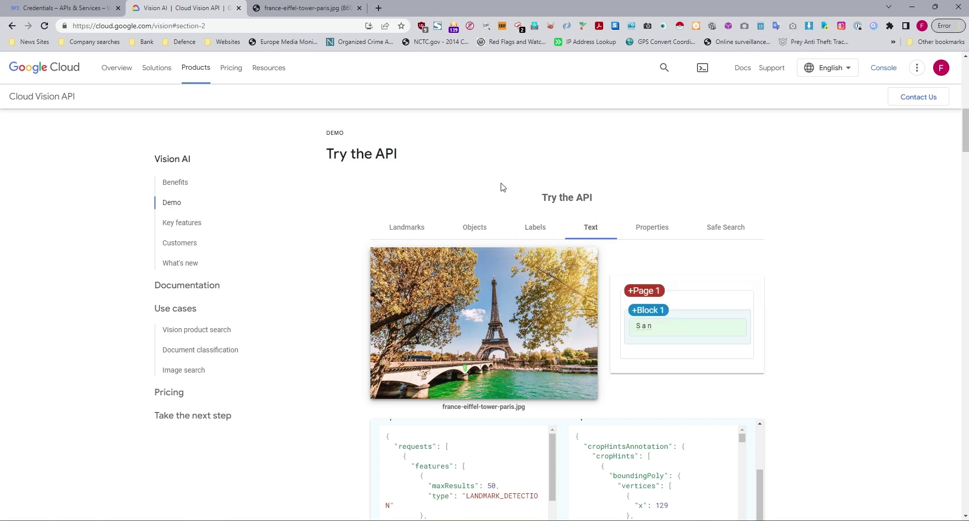
{"action": "left_click", "coordinate": [649, 229]}
{"action": "scroll", "coordinate": [711, 288], "scroll_direction": "down", "scroll_amount": 1}
{"action": "scroll", "coordinate": [711, 285], "scroll_direction": "down", "scroll_amount": 5}
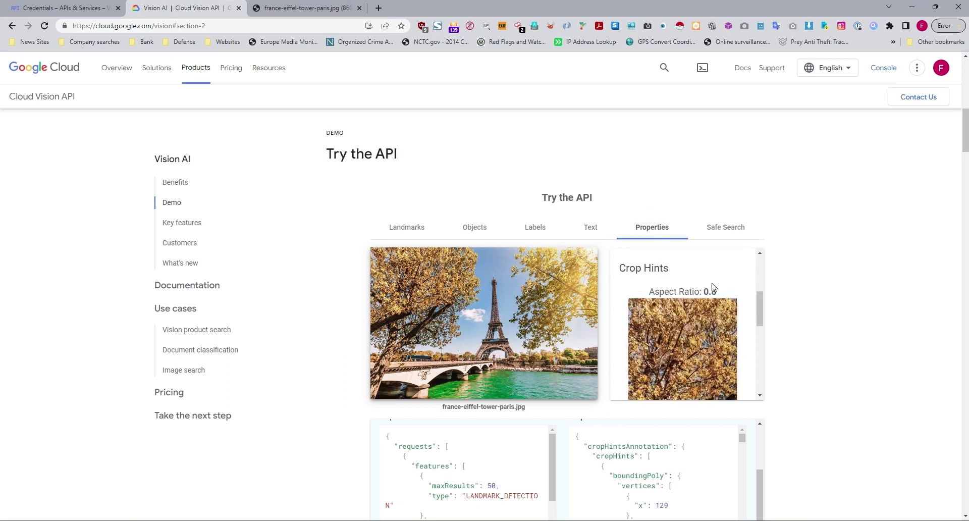
{"action": "scroll", "coordinate": [659, 300], "scroll_direction": "down", "scroll_amount": 3}
{"action": "scroll", "coordinate": [657, 301], "scroll_direction": "down", "scroll_amount": 1}
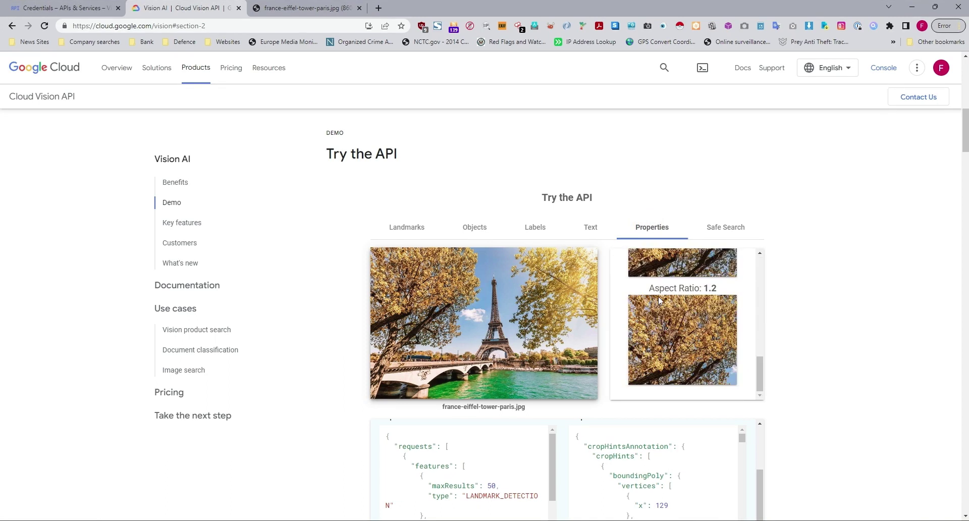
{"action": "left_click", "coordinate": [723, 229]}
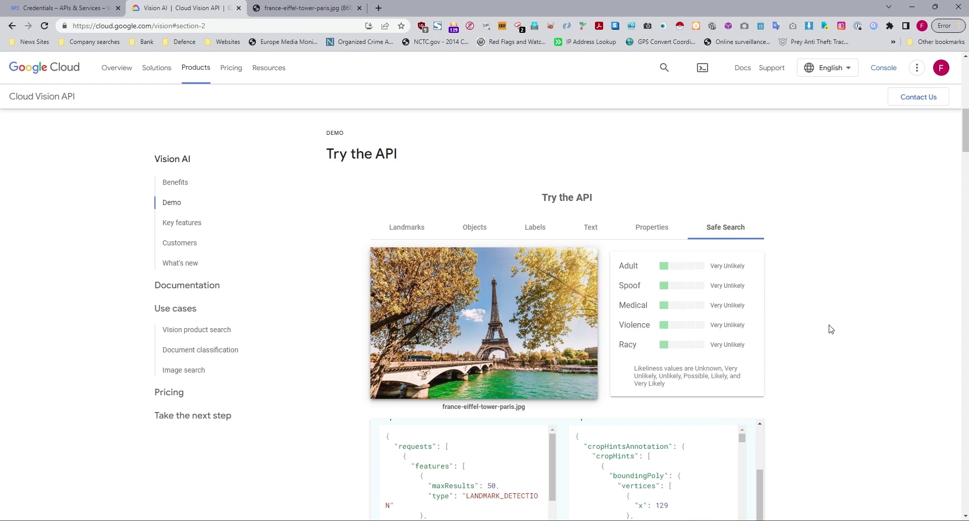
{"action": "left_click", "coordinate": [397, 232]}
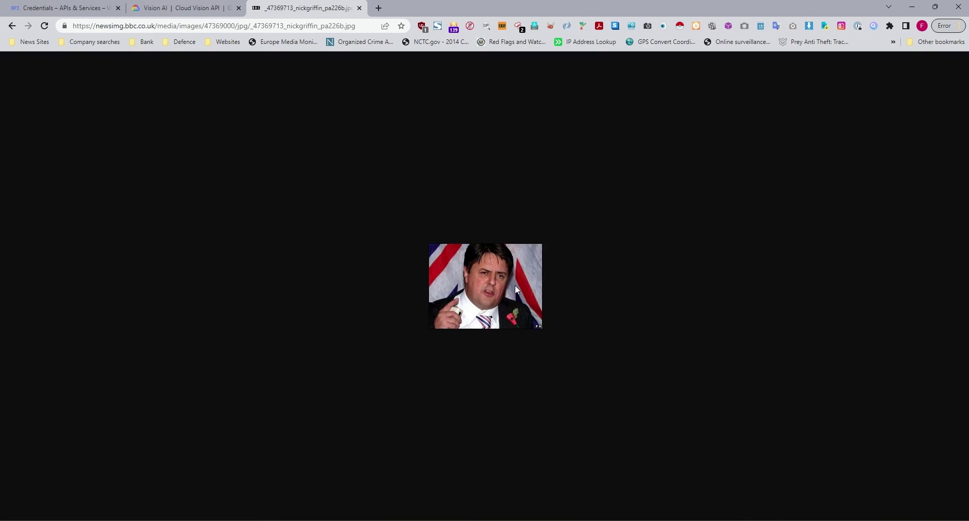
Step: Analyse the BBC portrait and review its faces and objects (Tie 89%, Person 74%)
{"action": "left_click_drag", "start_coordinate": [503, 288], "coordinate": [562, 243]}
{"action": "left_click", "coordinate": [504, 328]}
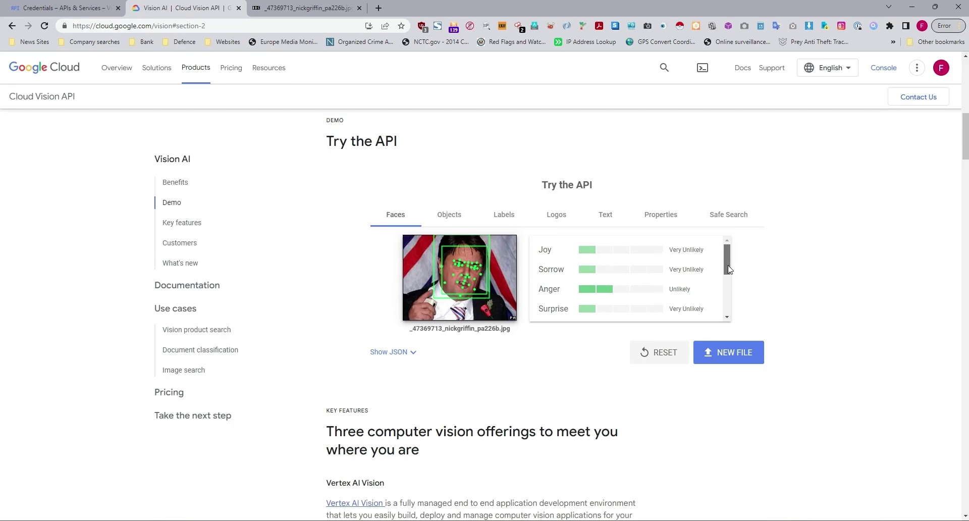
{"action": "mouse_move", "coordinate": [726, 255]}
{"action": "left_mouse_down"}
{"action": "mouse_move", "coordinate": [728, 309]}
{"action": "mouse_move", "coordinate": [725, 252]}
{"action": "left_mouse_up"}
{"action": "left_click", "coordinate": [450, 216]}
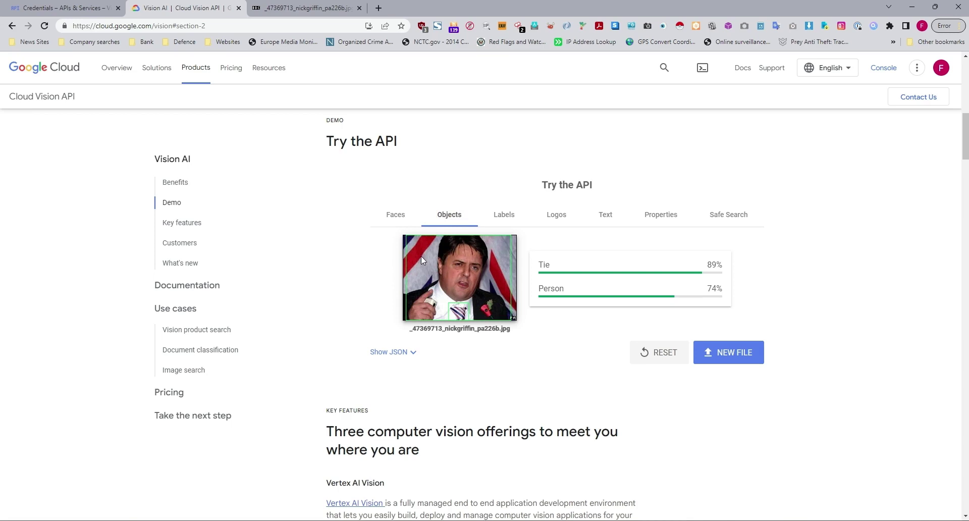
Step: Review the portrait's detected labels, logos and text
{"action": "left_click", "coordinate": [505, 216]}
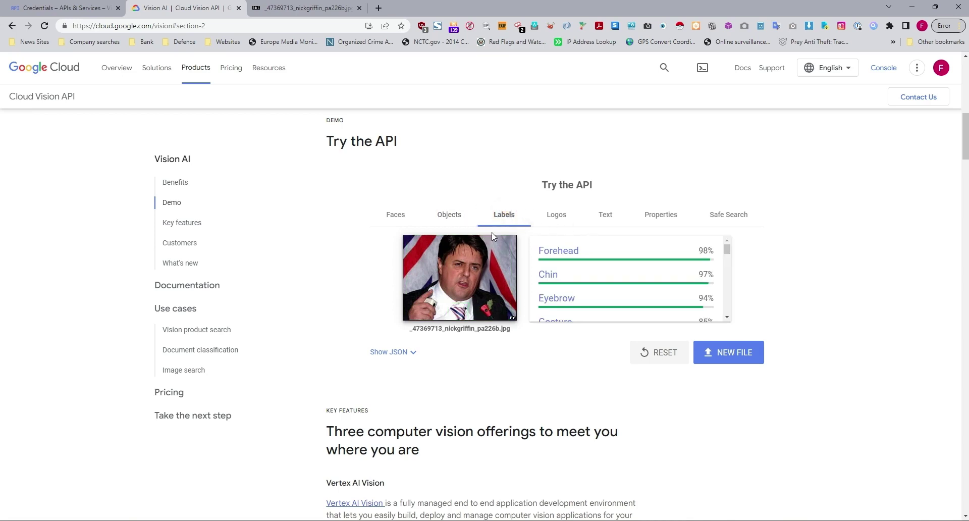
{"action": "scroll", "coordinate": [646, 294], "scroll_direction": "down", "scroll_amount": 5}
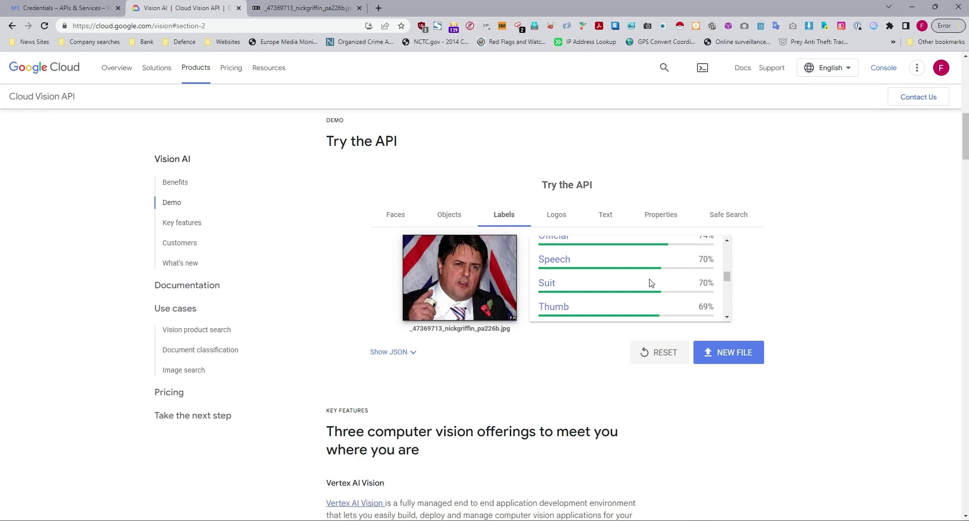
{"action": "left_click", "coordinate": [566, 215]}
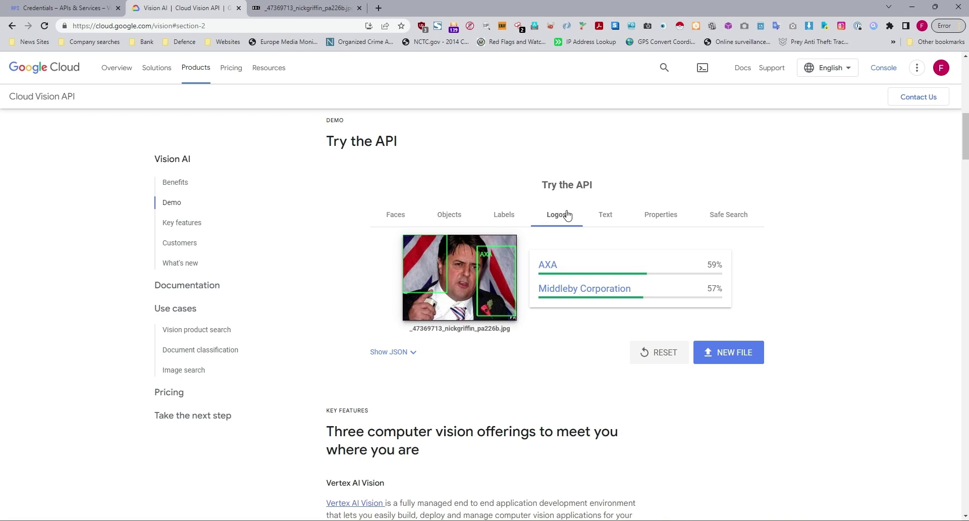
{"action": "left_click", "coordinate": [606, 216]}
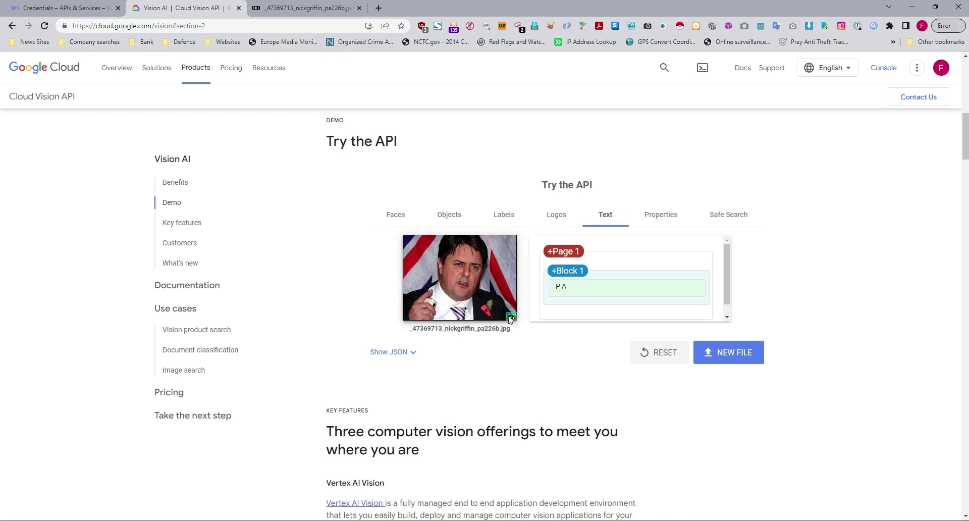
Step: Review the portrait's dominant colours and safe-search ratings, with Spoof rated Unlikely
{"action": "left_click", "coordinate": [666, 226]}
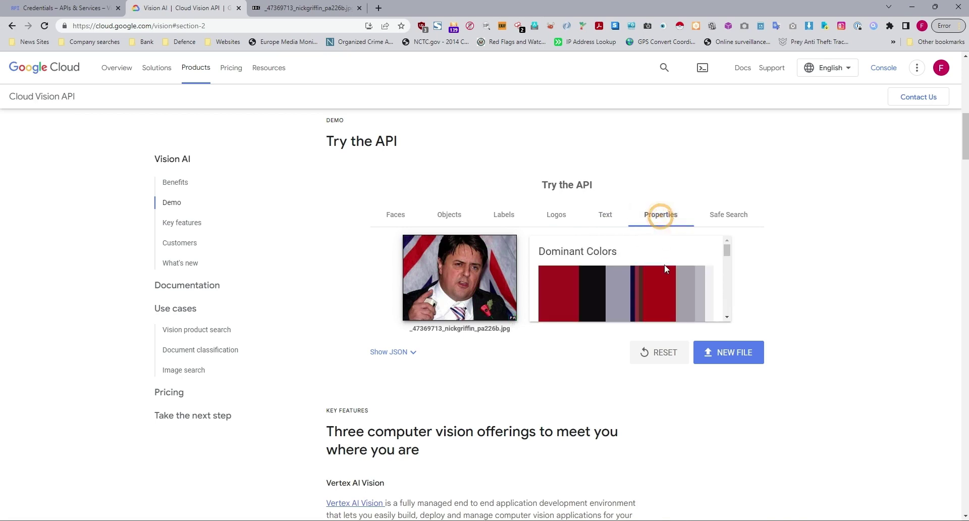
{"action": "scroll", "coordinate": [664, 265], "scroll_direction": "down", "scroll_amount": 3}
{"action": "scroll", "coordinate": [664, 265], "scroll_direction": "down", "scroll_amount": 2}
{"action": "scroll", "coordinate": [663, 264], "scroll_direction": "up", "scroll_amount": 5}
{"action": "left_click", "coordinate": [726, 212]}
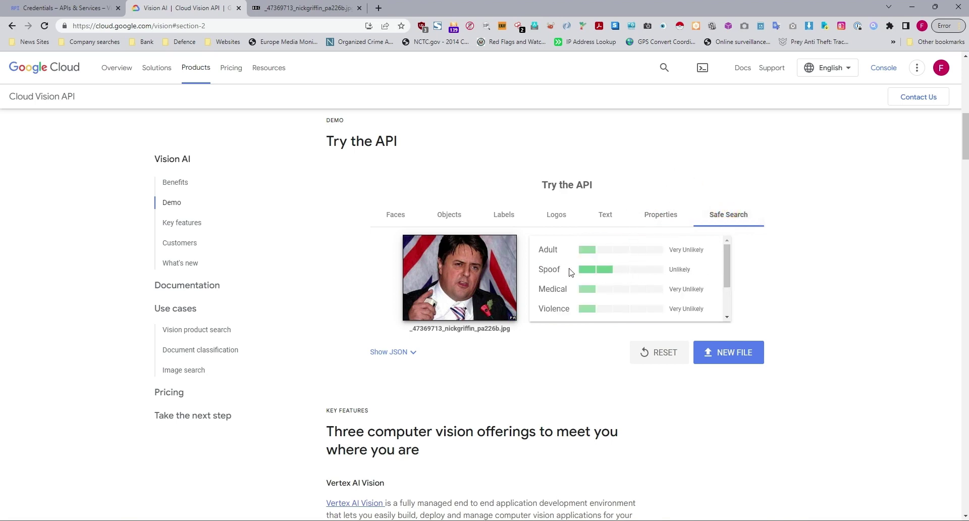
{"action": "scroll", "coordinate": [687, 280], "scroll_direction": "down", "scroll_amount": 1}
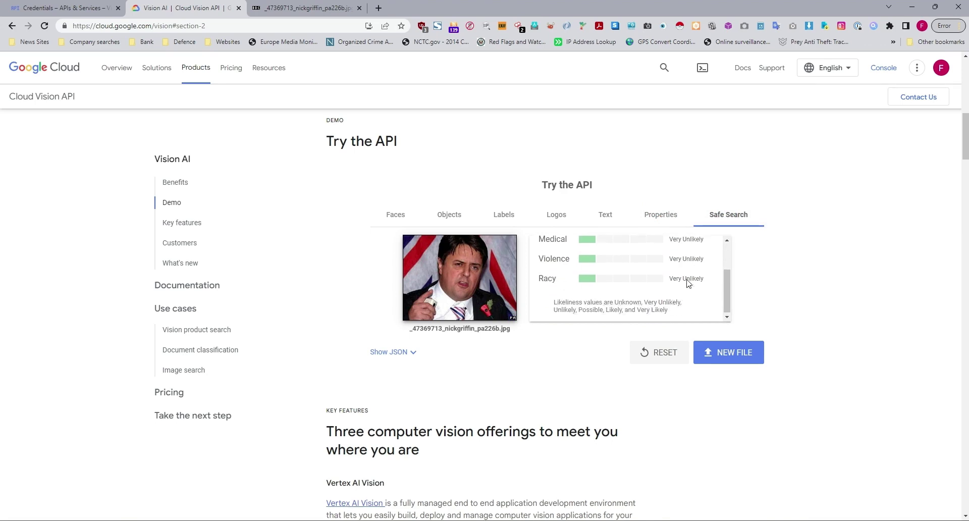
{"action": "scroll", "coordinate": [687, 280], "scroll_direction": "up", "scroll_amount": 2}
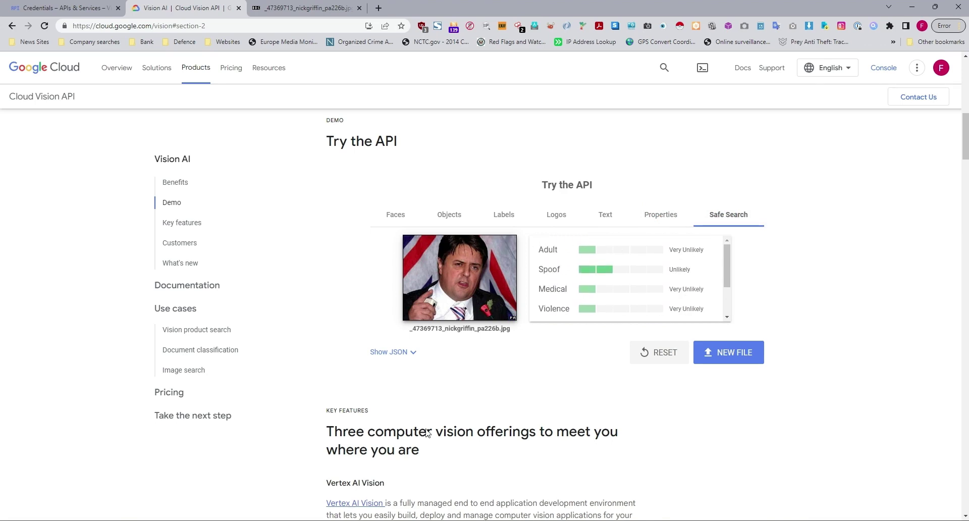
{"action": "scroll", "coordinate": [416, 413], "scroll_direction": "up", "scroll_amount": 2}
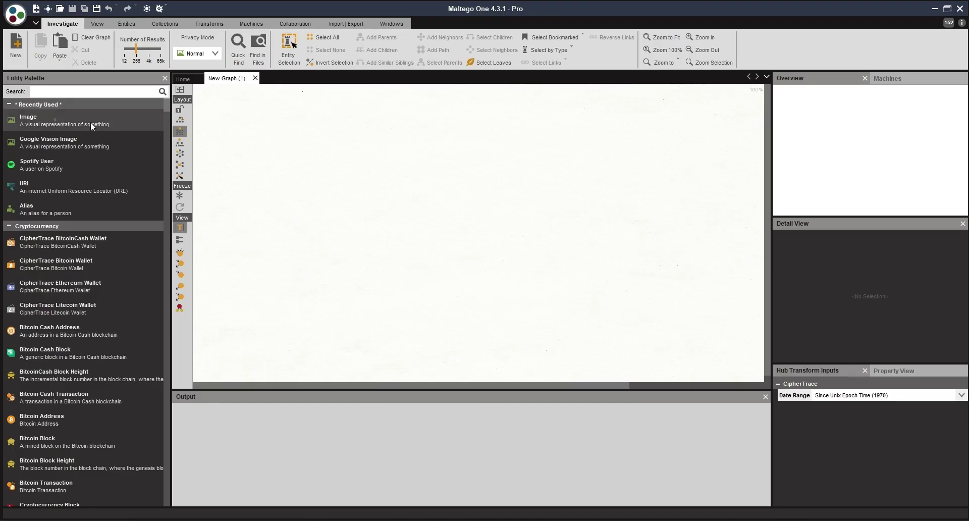
Step: Place an Image entity from the Entity Palette onto the New Graph (1) canvas
{"action": "left_click", "coordinate": [91, 123]}
{"action": "mouse_move", "coordinate": [489, 202]}
{"action": "left_mouse_down"}
{"action": "mouse_move", "coordinate": [466, 198]}
{"action": "mouse_move", "coordinate": [482, 204]}
{"action": "left_mouse_up"}
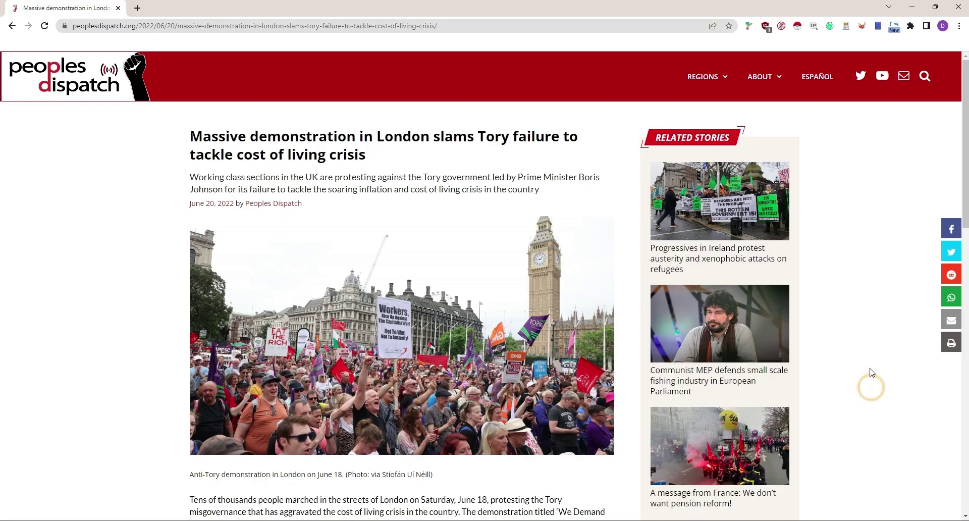
{"action": "scroll", "coordinate": [279, 242], "scroll_direction": "down", "scroll_amount": 5}
{"action": "scroll", "coordinate": [278, 238], "scroll_direction": "up", "scroll_amount": 1}
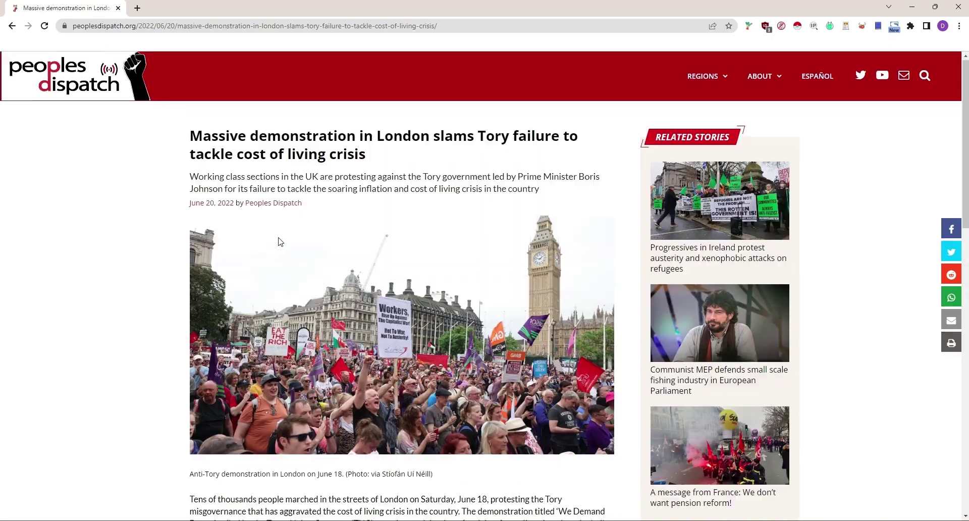
{"action": "scroll", "coordinate": [277, 242], "scroll_direction": "down", "scroll_amount": 10}
{"action": "scroll", "coordinate": [274, 234], "scroll_direction": "up", "scroll_amount": 10}
{"action": "right_click", "coordinate": [389, 266]}
{"action": "left_click", "coordinate": [446, 311]}
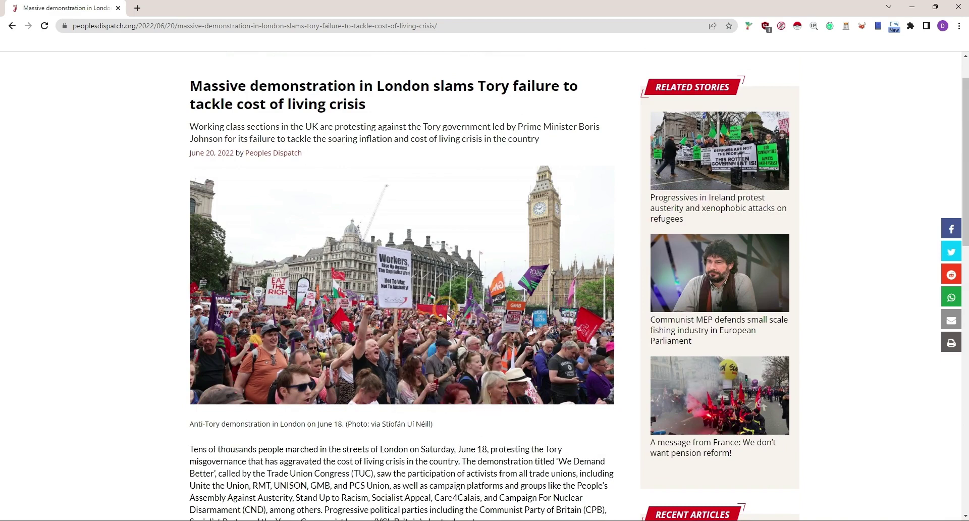
Step: Attach the protest photo by URL to the Image entity and set it as the entity image
{"action": "key", "text": "alt+Tab"}
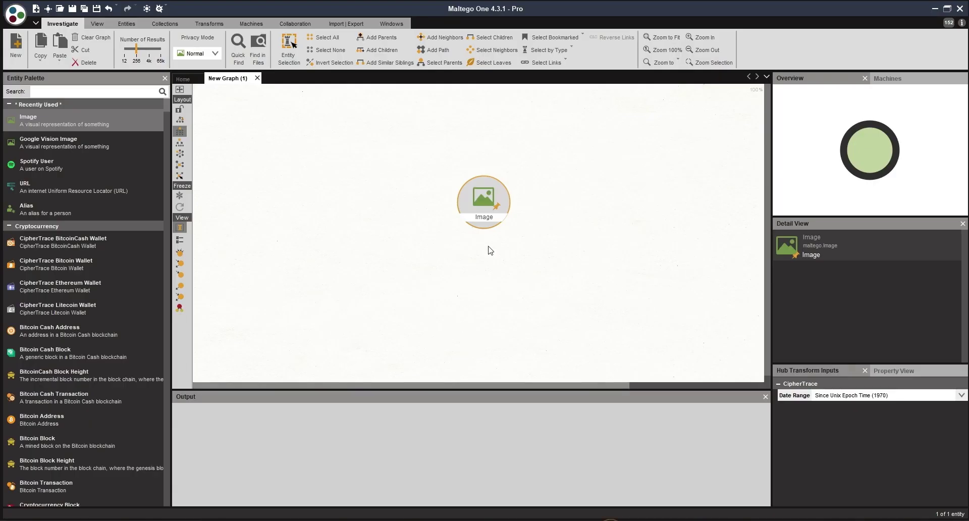
{"action": "double_click", "coordinate": [488, 198]}
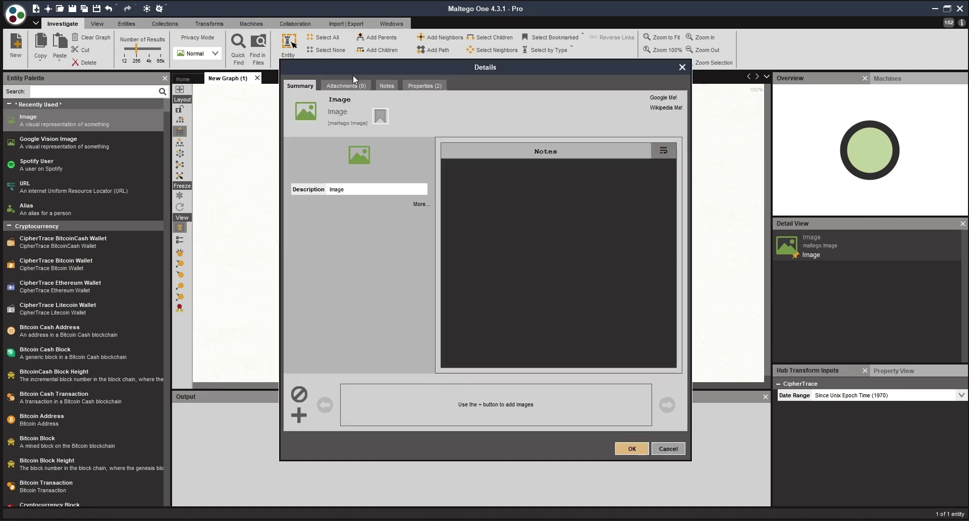
{"action": "left_click", "coordinate": [340, 86]}
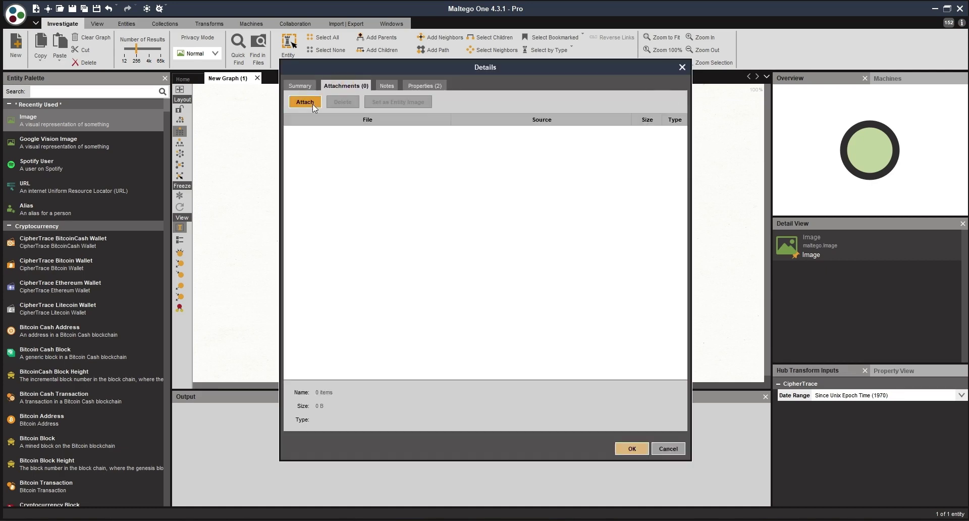
{"action": "left_click", "coordinate": [317, 103]}
{"action": "left_click", "coordinate": [385, 255]}
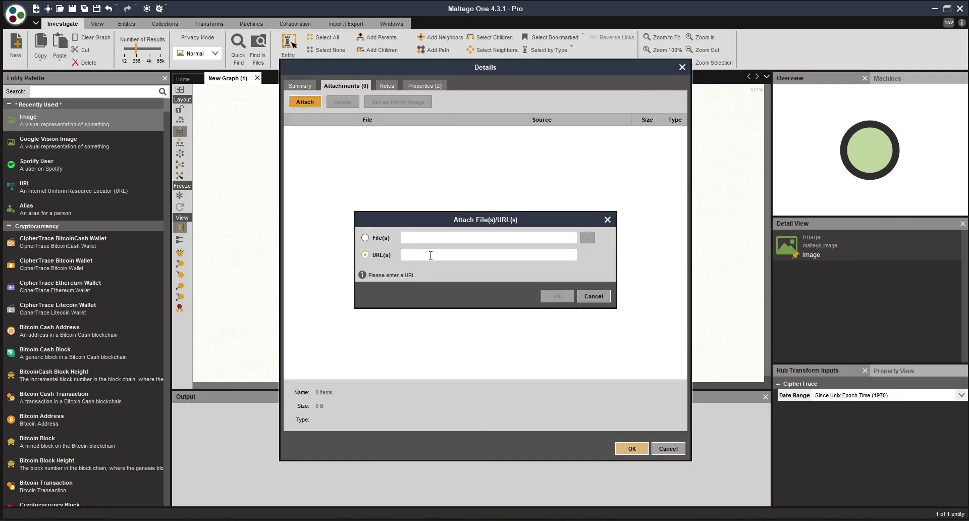
{"action": "left_click", "coordinate": [430, 255]}
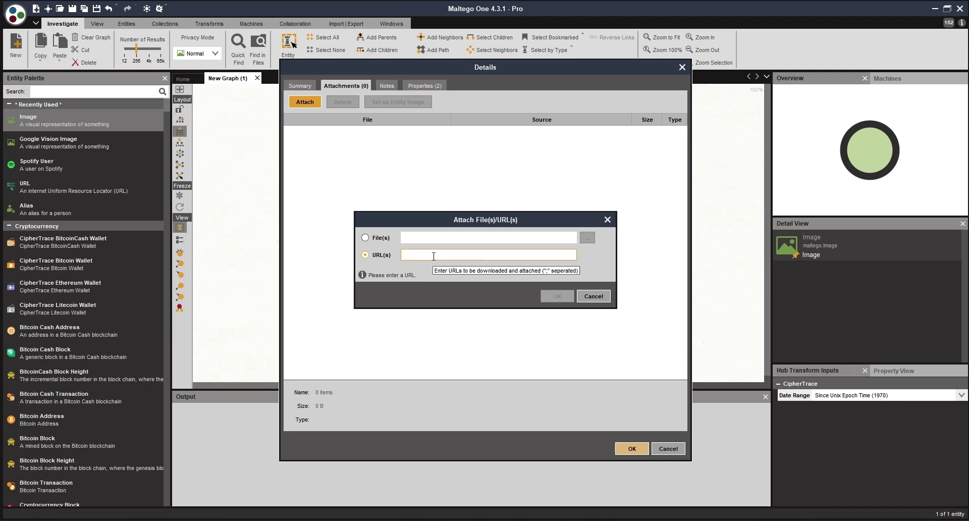
{"action": "key", "text": "ctrl+v"}
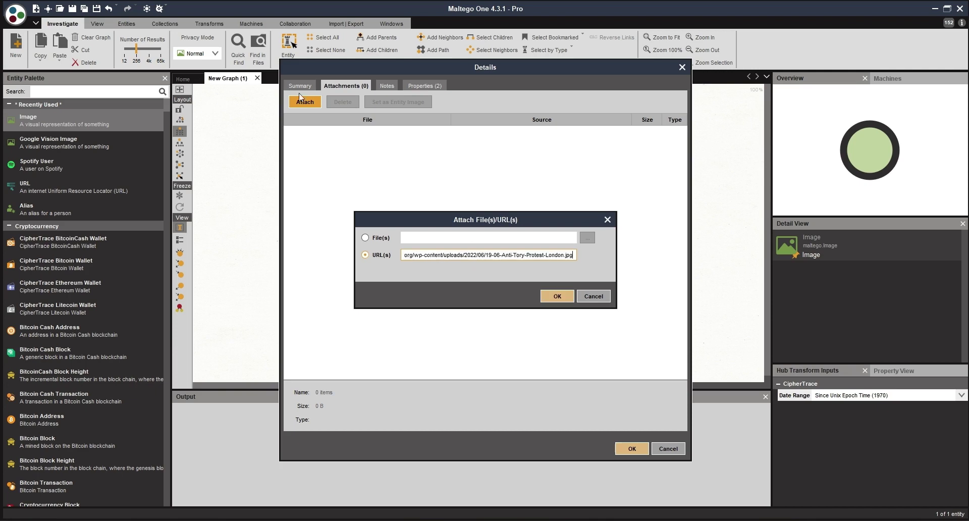
{"action": "left_click", "coordinate": [550, 296]}
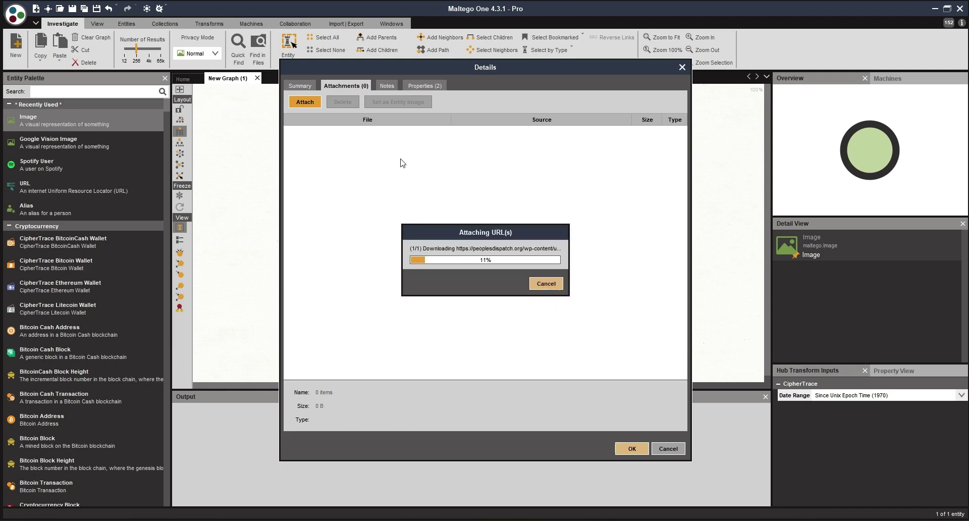
{"action": "left_click", "coordinate": [331, 134]}
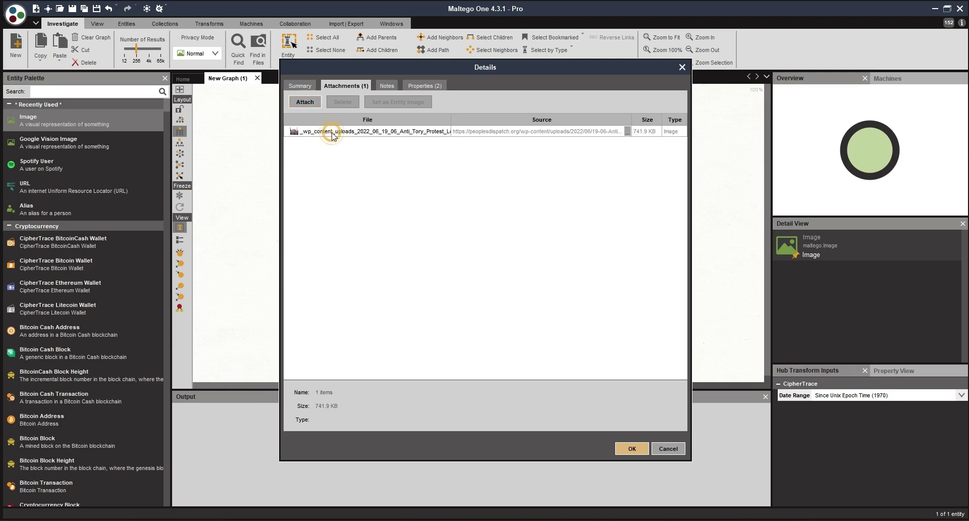
{"action": "left_click", "coordinate": [383, 103]}
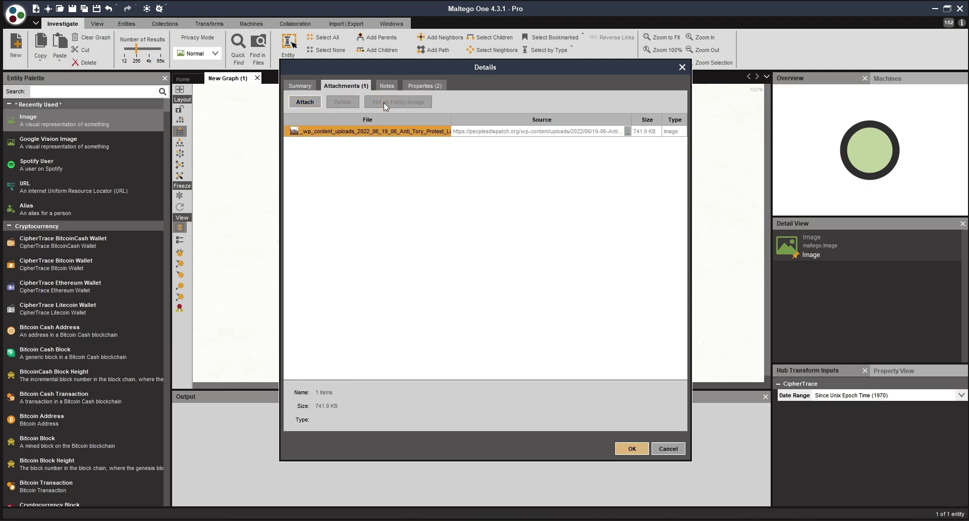
Step: Paste the photo's web address into the entity's URL property and save
{"action": "left_click", "coordinate": [419, 86]}
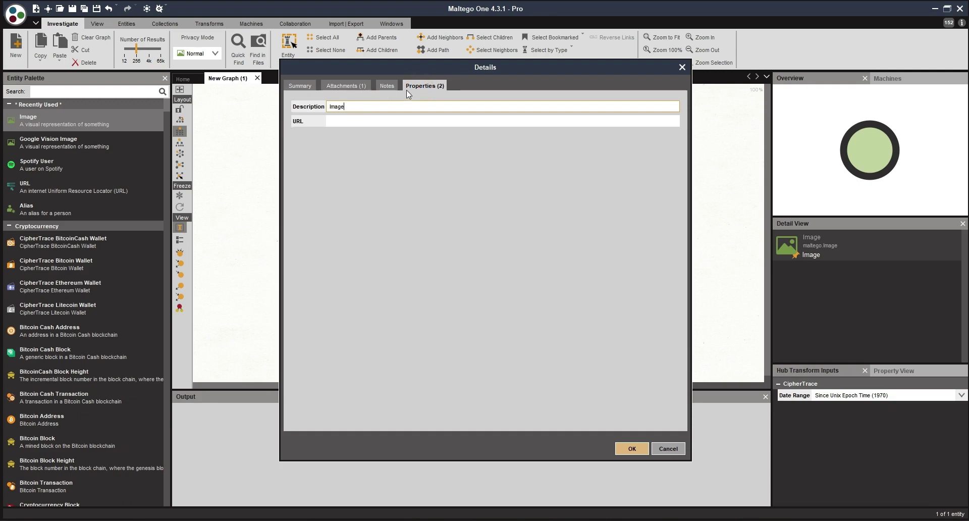
{"action": "left_click", "coordinate": [355, 119]}
{"action": "key", "text": "ctrl+v"}
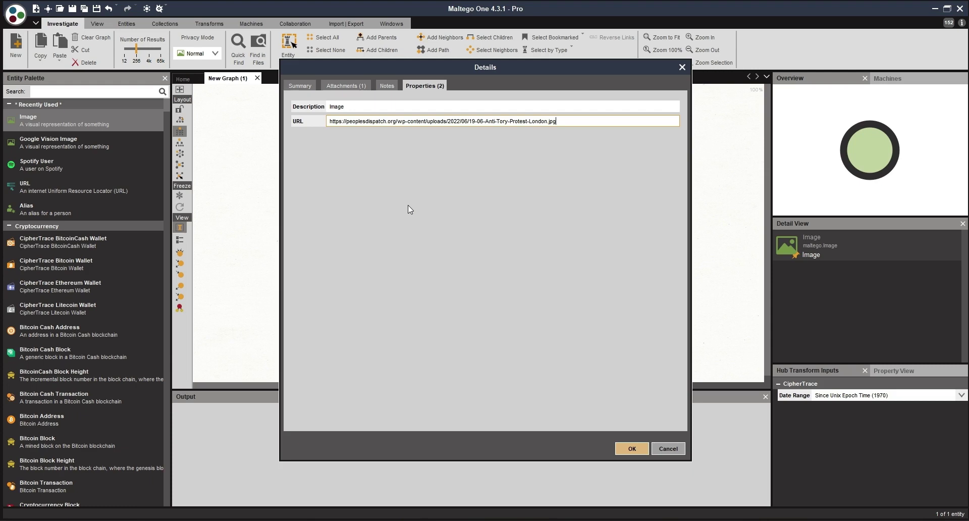
{"action": "left_click", "coordinate": [637, 451]}
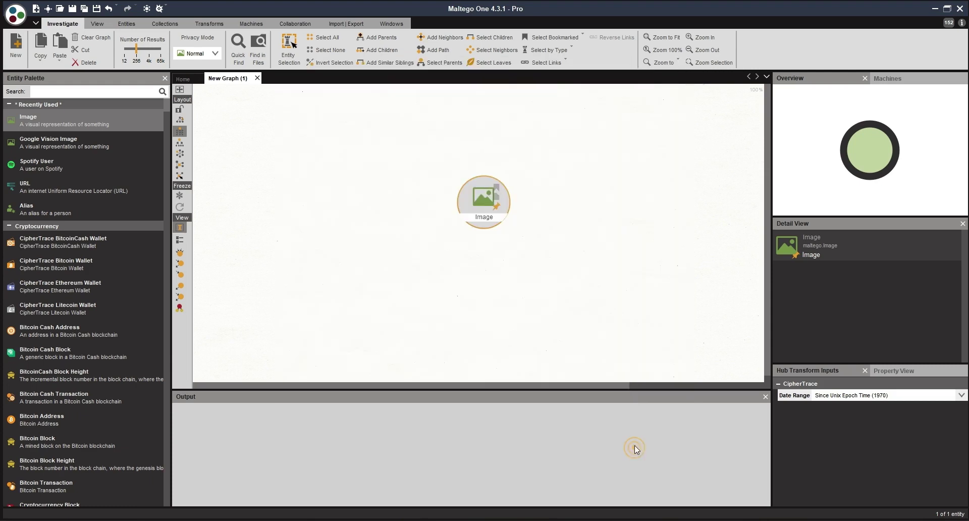
{"action": "scroll", "coordinate": [480, 200], "scroll_direction": "up", "scroll_amount": 5}
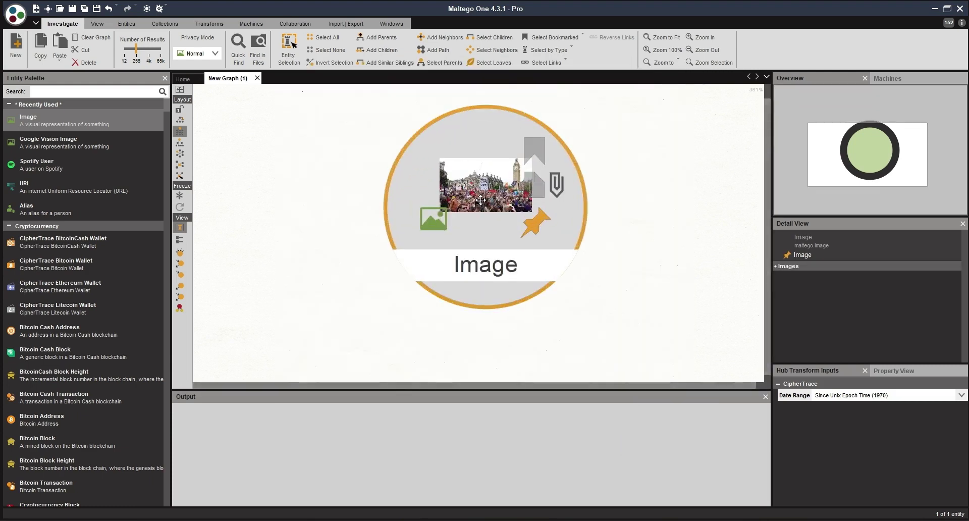
{"action": "scroll", "coordinate": [480, 200], "scroll_direction": "down", "scroll_amount": 5}
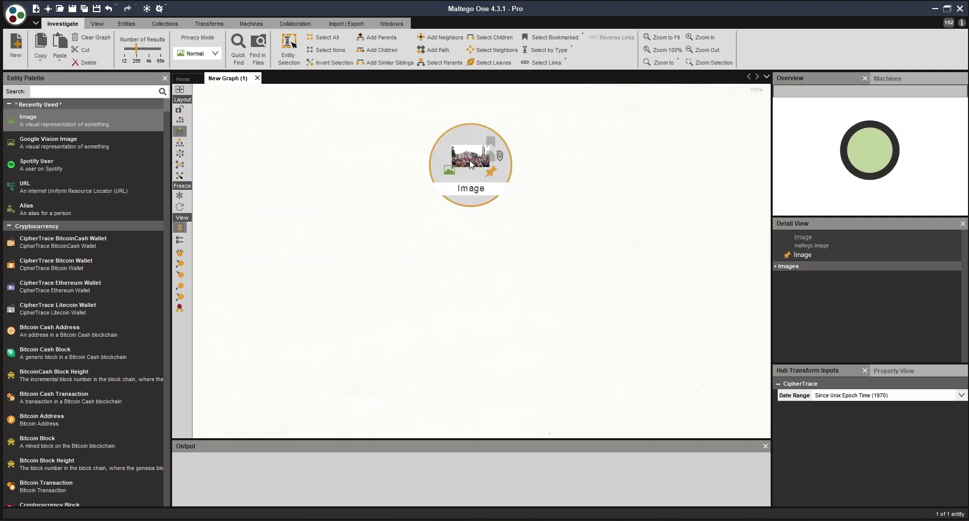
Step: Run Extract Landmarks From Image, linking Big Ben (0.62) and Houses of Parliament (0.38)
{"action": "right_click", "coordinate": [471, 164]}
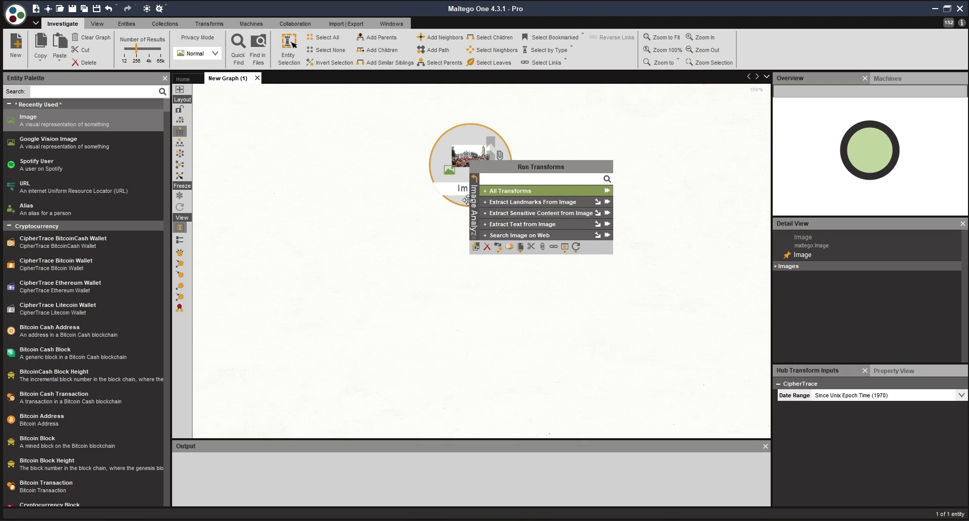
{"action": "left_click", "coordinate": [489, 203]}
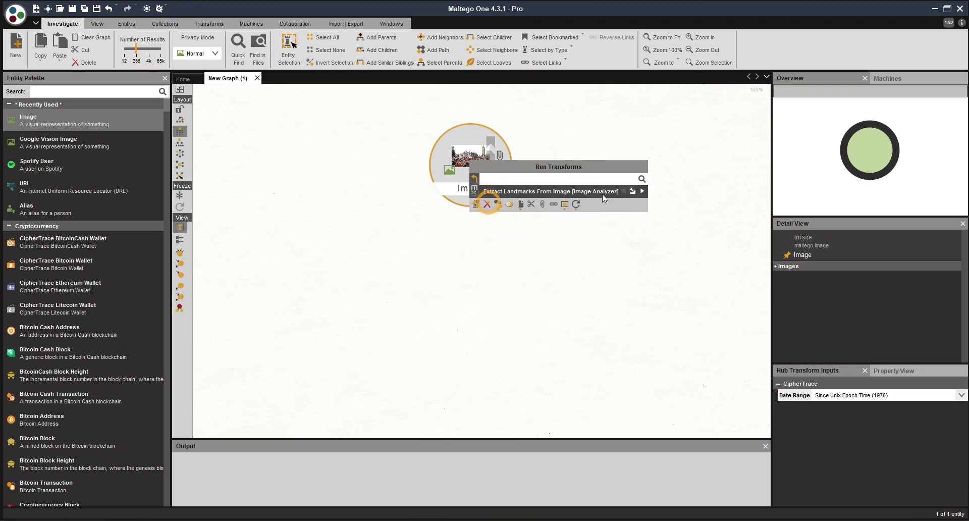
{"action": "left_click", "coordinate": [645, 192]}
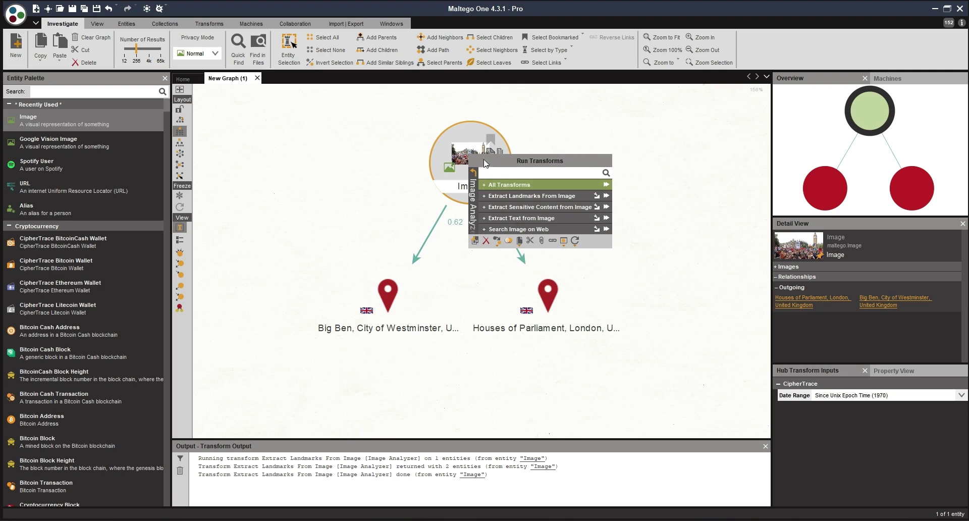
Step: Run Extract Text from Image [Image Analyzer] on the protest photo
{"action": "left_click", "coordinate": [498, 217]}
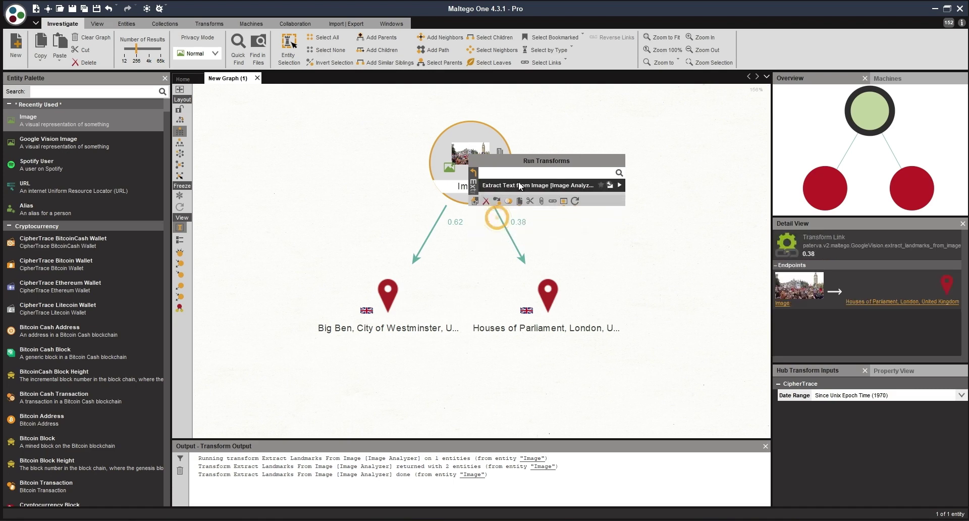
{"action": "left_click", "coordinate": [619, 184]}
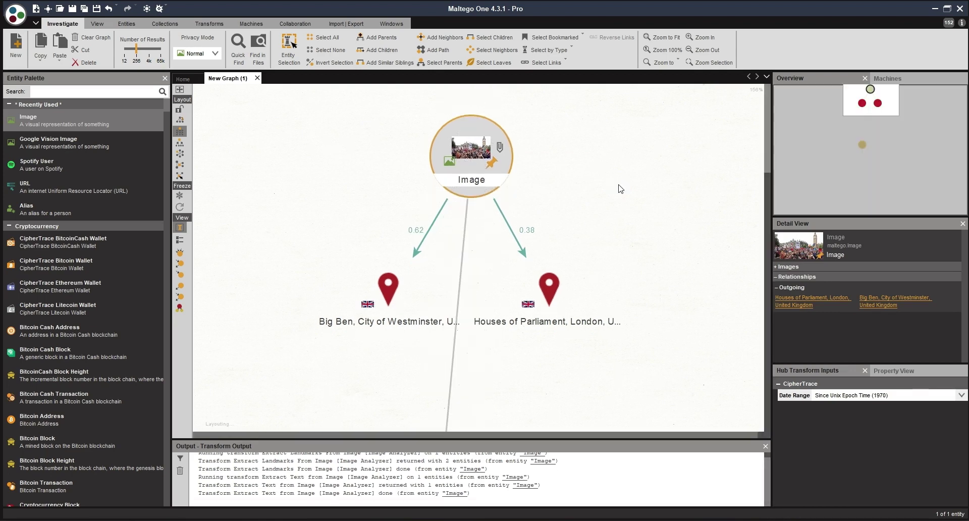
{"action": "scroll", "coordinate": [490, 208], "scroll_direction": "up", "scroll_amount": 4}
{"action": "scroll", "coordinate": [490, 208], "scroll_direction": "up", "scroll_amount": 2}
{"action": "scroll", "coordinate": [490, 208], "scroll_direction": "down", "scroll_amount": 2}
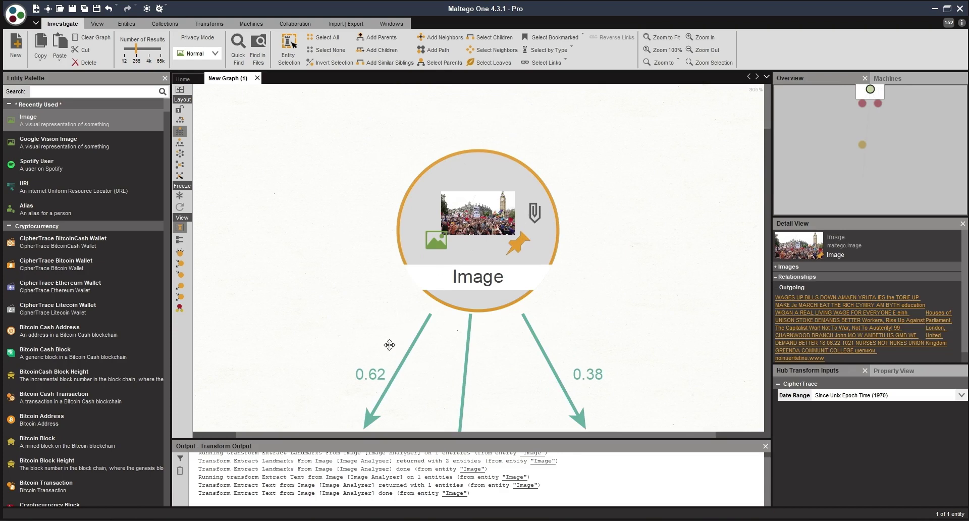
{"action": "scroll", "coordinate": [383, 303], "scroll_direction": "down", "scroll_amount": 3}
{"action": "scroll", "coordinate": [396, 252], "scroll_direction": "down", "scroll_amount": 4}
{"action": "scroll", "coordinate": [398, 311], "scroll_direction": "down", "scroll_amount": 6}
{"action": "scroll", "coordinate": [369, 357], "scroll_direction": "up", "scroll_amount": 2}
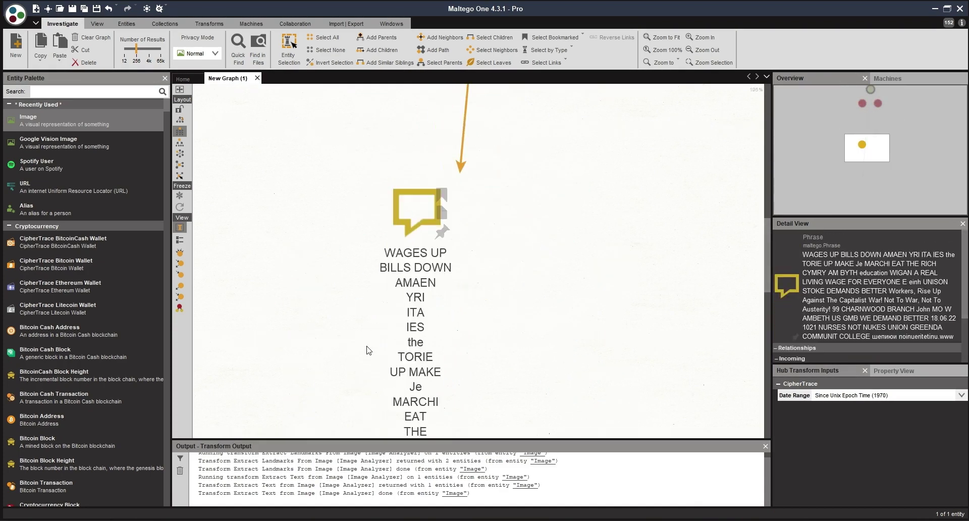
Step: Inspect the Phrase entity's 'WAGES UP BILLS DOWN' text and location pins, then reselect the Image
{"action": "left_click_drag", "start_coordinate": [367, 331], "coordinate": [374, 179]}
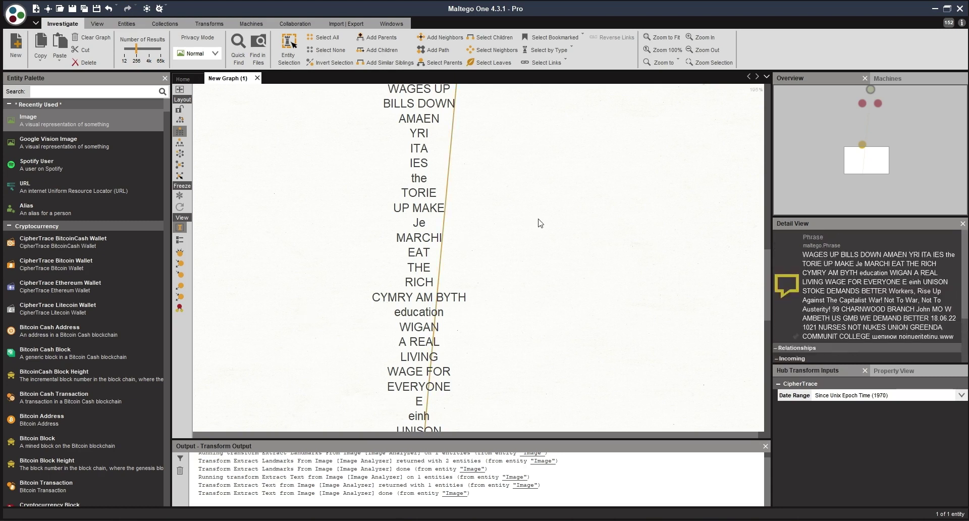
{"action": "scroll", "coordinate": [456, 228], "scroll_direction": "down", "scroll_amount": 5}
{"action": "left_click_drag", "start_coordinate": [456, 228], "coordinate": [419, 299]}
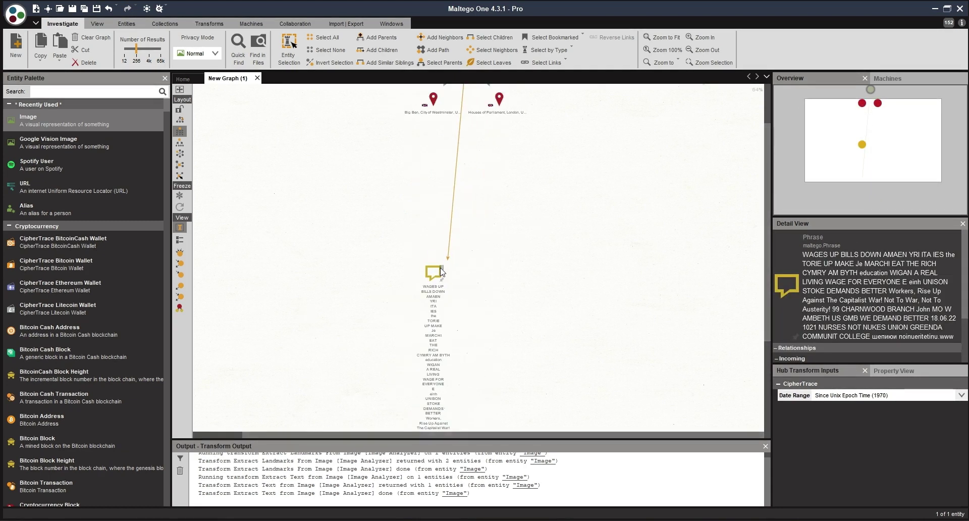
{"action": "scroll", "coordinate": [441, 271], "scroll_direction": "down", "scroll_amount": 2}
{"action": "left_click", "coordinate": [459, 125]}
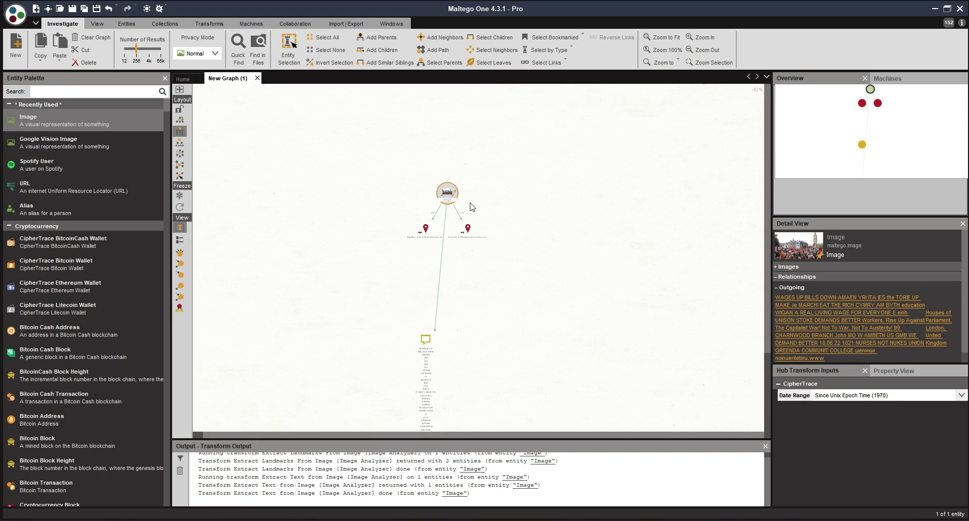
{"action": "scroll", "coordinate": [452, 198], "scroll_direction": "up", "scroll_amount": 3}
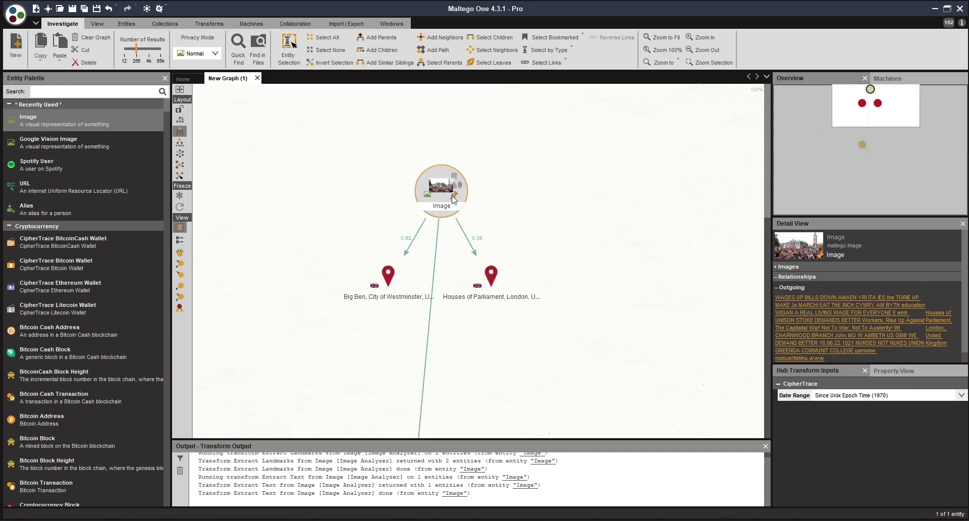
Step: Run Search Visually Similar Images [Image Analyzer] on the protest photo
{"action": "right_click", "coordinate": [447, 214]}
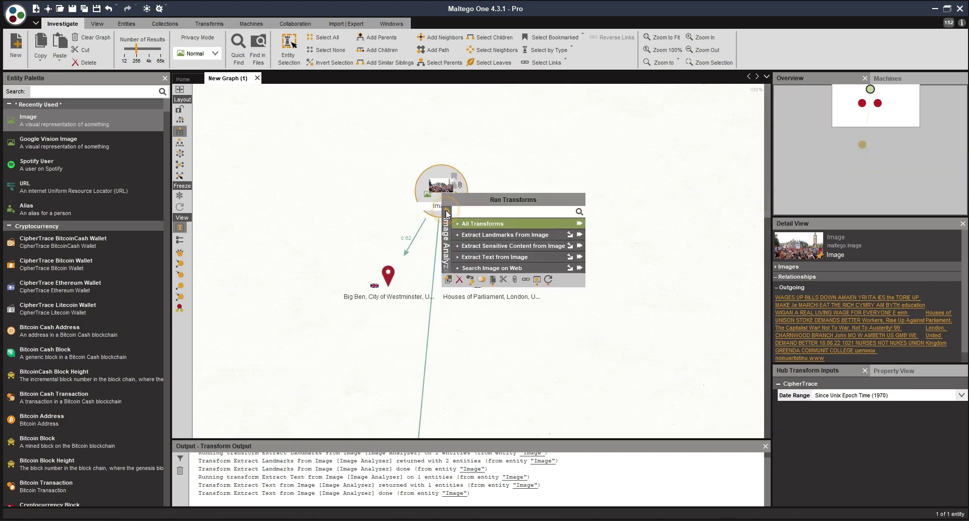
{"action": "left_click", "coordinate": [461, 269]}
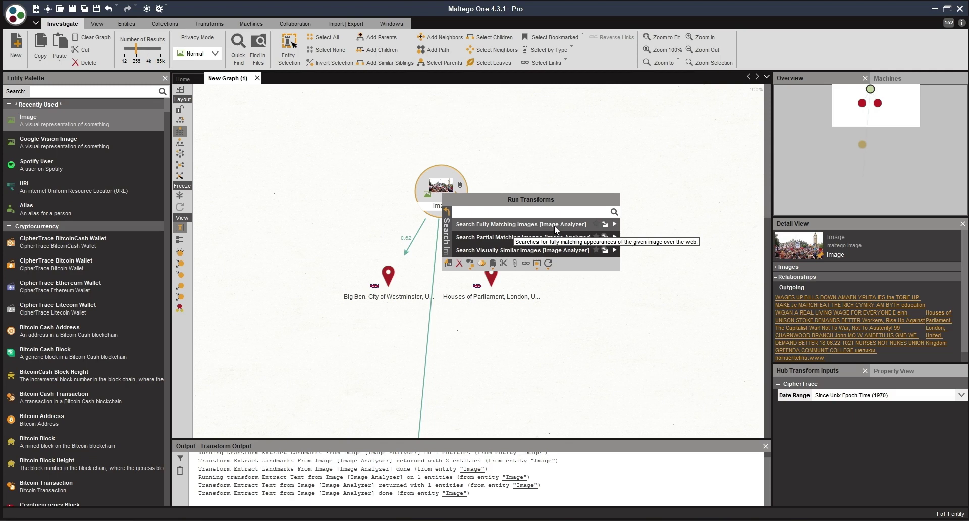
{"action": "left_click", "coordinate": [613, 252]}
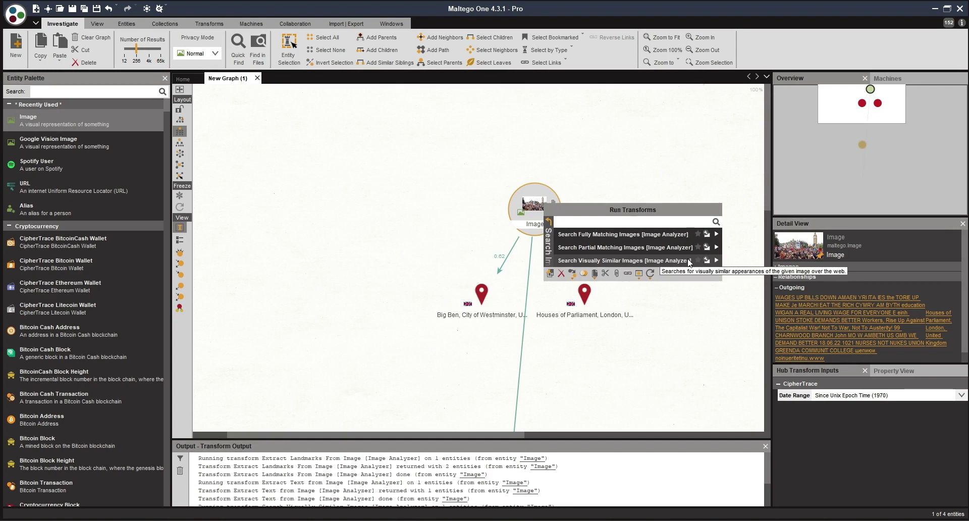
{"action": "left_click", "coordinate": [717, 262]}
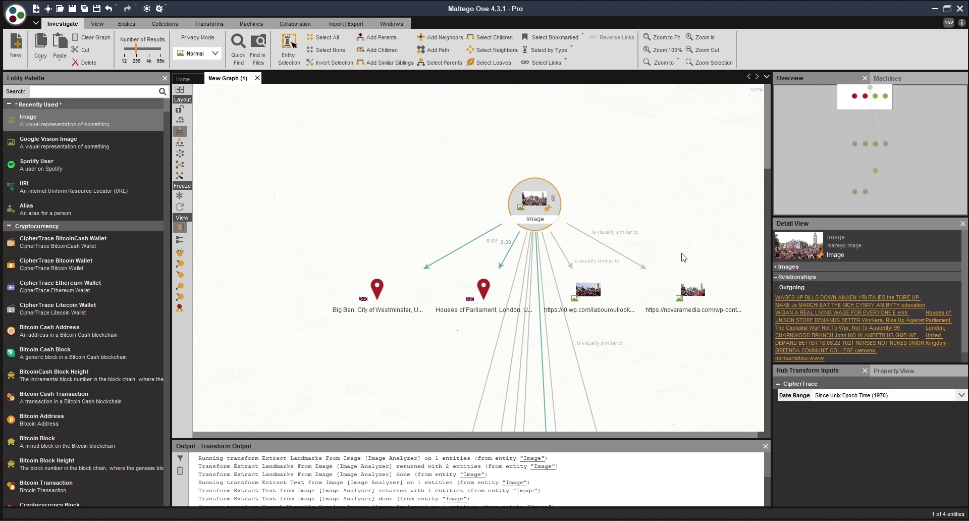
Step: Inspect the labouroutlook and novaramedia image results, then return to the parent Image
{"action": "left_click", "coordinate": [463, 195]}
{"action": "scroll", "coordinate": [466, 196], "scroll_direction": "up", "scroll_amount": 5}
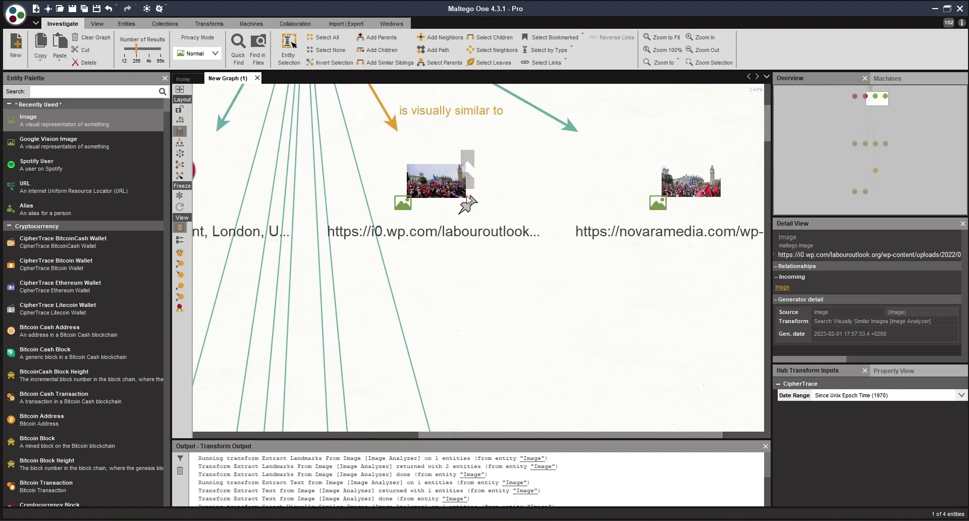
{"action": "key", "text": "Right"}
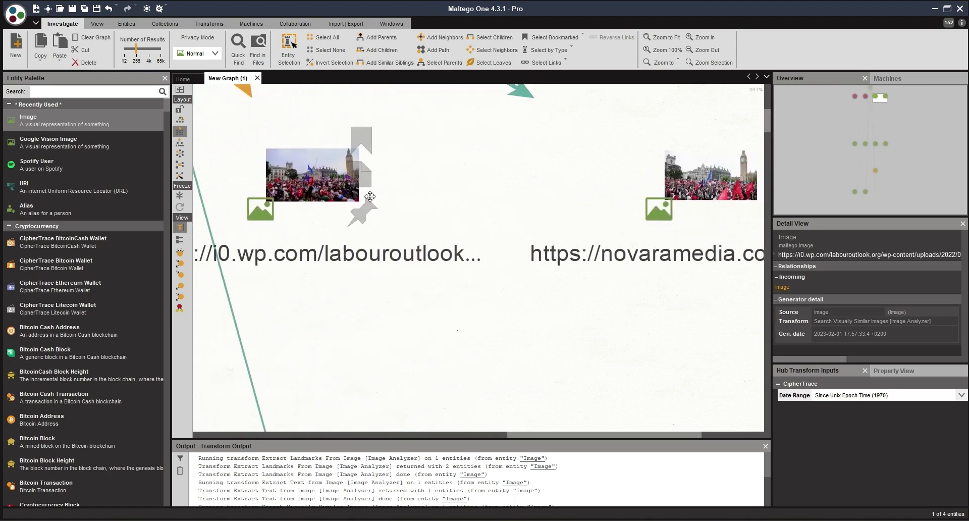
{"action": "key", "text": "Up"}
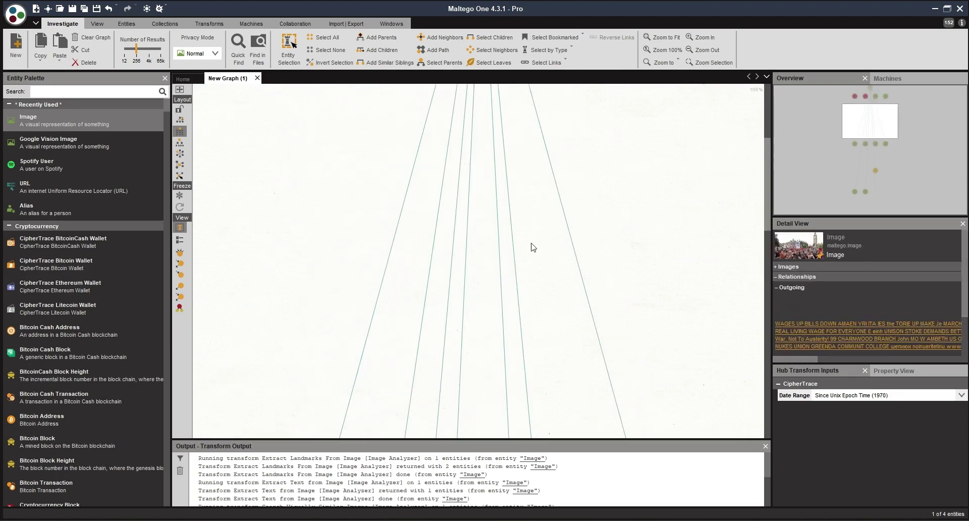
Step: Arrange the visually similar image results as a hierarchical tree
{"action": "left_click", "coordinate": [183, 128]}
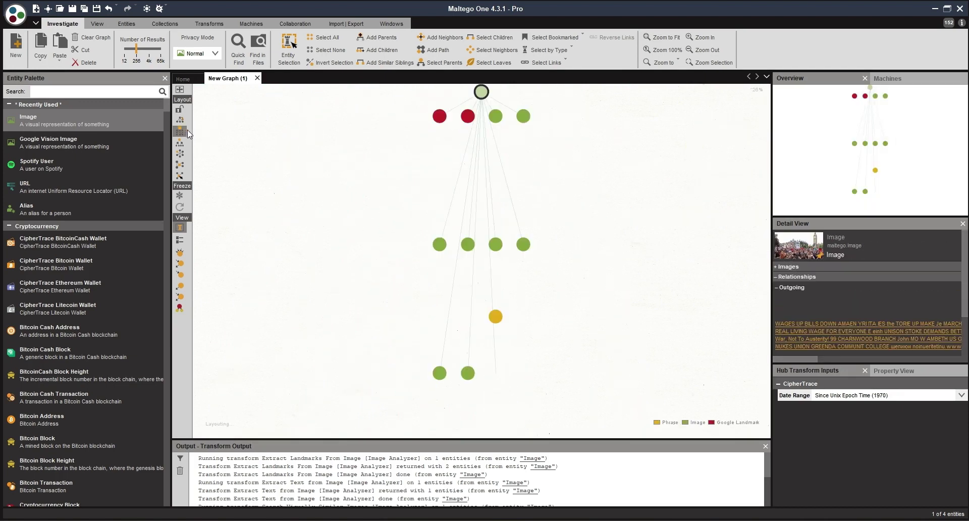
{"action": "left_click", "coordinate": [410, 245]}
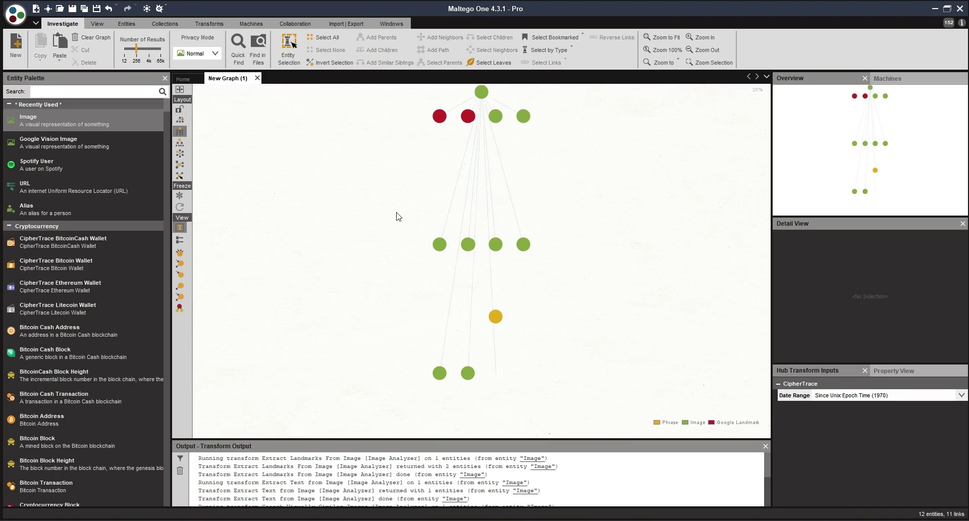
{"action": "left_click", "coordinate": [180, 142]}
{"action": "scroll", "coordinate": [577, 291], "scroll_direction": "up", "scroll_amount": 5}
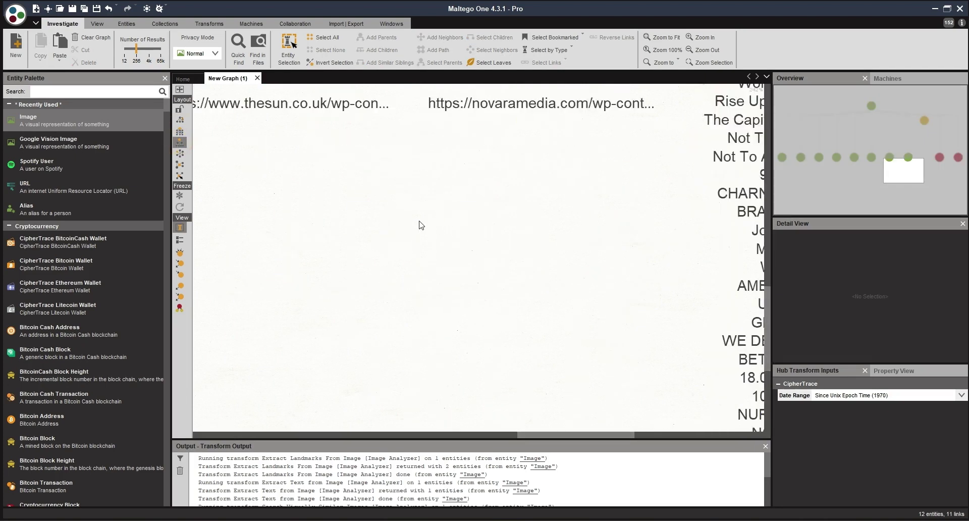
{"action": "scroll", "coordinate": [422, 226], "scroll_direction": "down", "scroll_amount": 3}
{"action": "scroll", "coordinate": [671, 303], "scroll_direction": "up", "scroll_amount": 3}
Step: Inspect the novaramedia, thesun and bbci image results along the row
{"action": "left_click", "coordinate": [671, 303]}
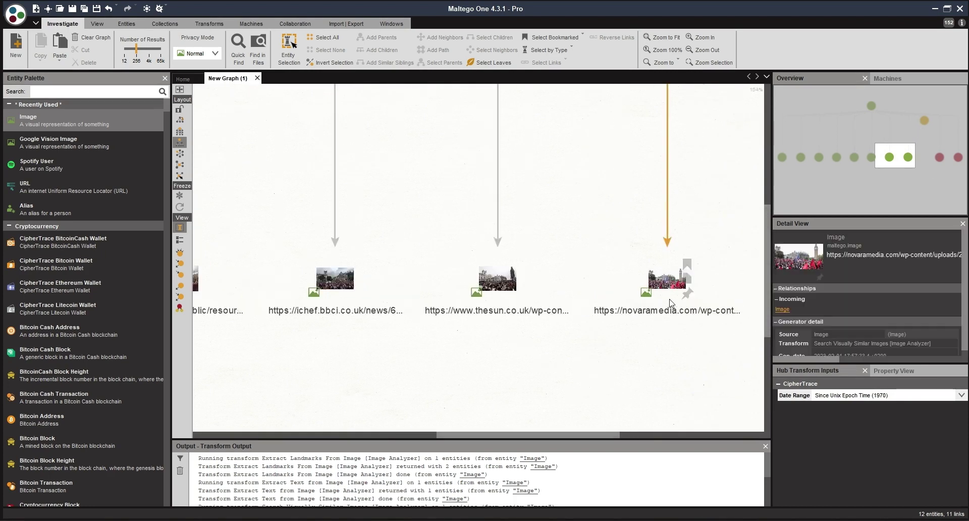
{"action": "scroll", "coordinate": [670, 303], "scroll_direction": "up", "scroll_amount": 1}
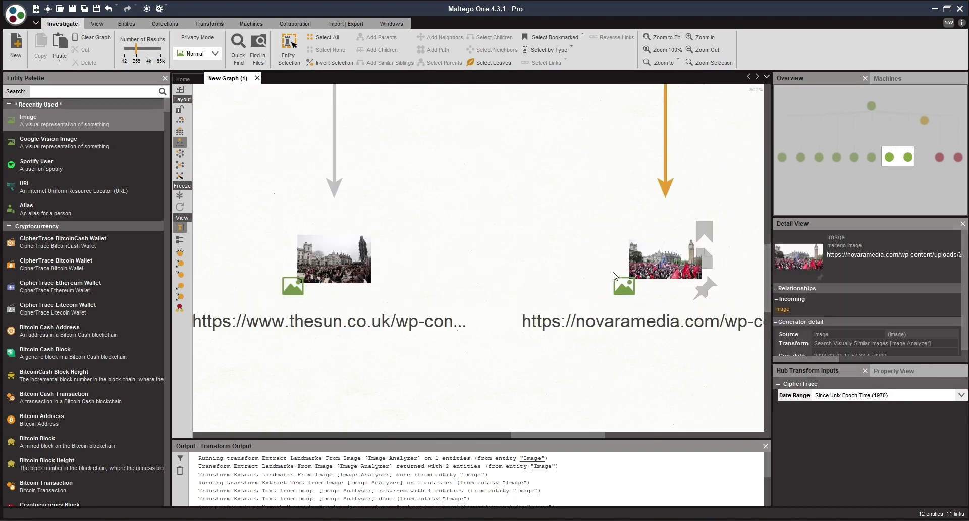
{"action": "left_click", "coordinate": [334, 258]}
{"action": "left_click_drag", "start_coordinate": [266, 272], "coordinate": [374, 273]}
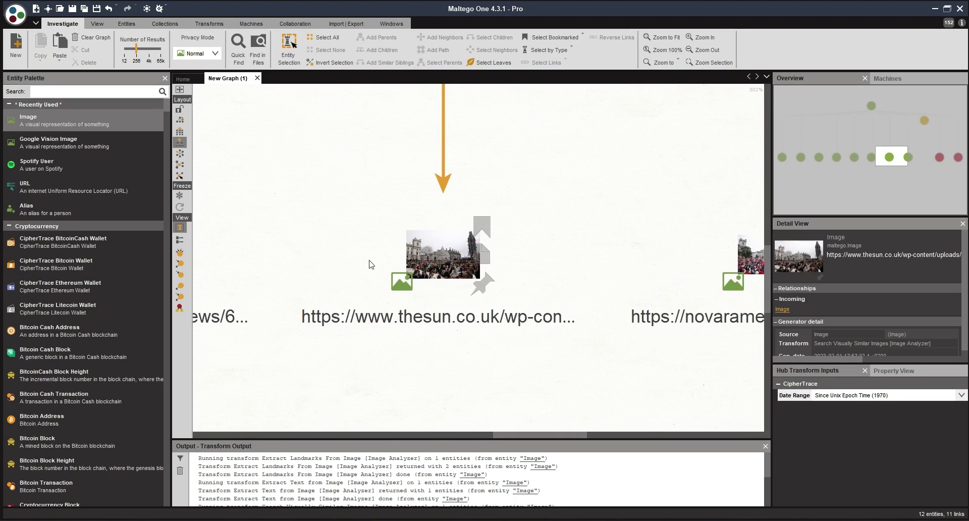
{"action": "left_click_drag", "start_coordinate": [307, 262], "coordinate": [446, 257]}
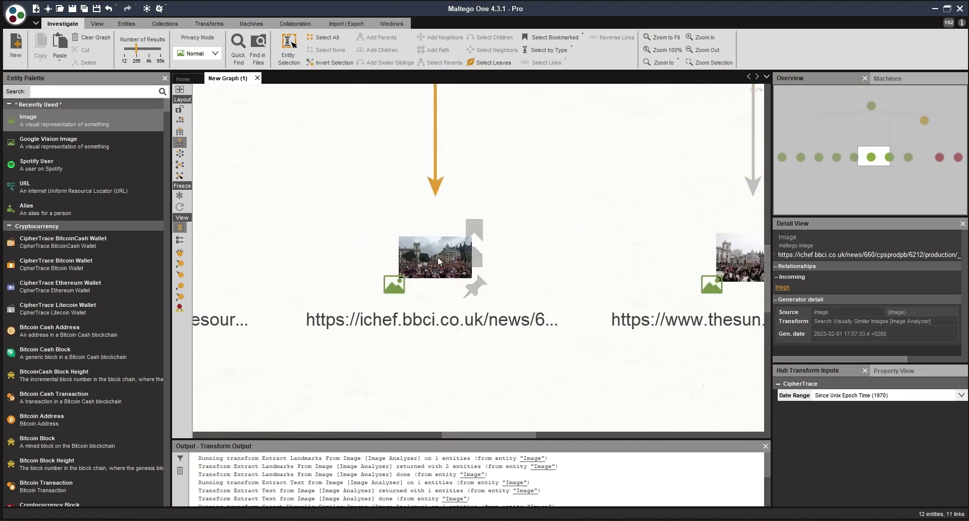
{"action": "left_click_drag", "start_coordinate": [599, 279], "coordinate": [555, 282]}
{"action": "left_click", "coordinate": [657, 280]}
{"action": "left_click", "coordinate": [439, 255]}
{"action": "left_click", "coordinate": [393, 260]}
{"action": "left_click_drag", "start_coordinate": [361, 314], "coordinate": [364, 314]}
Step: Step through neighbouring results toward the mylondon and labouroutlook images
{"action": "key", "text": "Left"}
{"action": "key", "text": "Left"}
{"action": "left_click", "coordinate": [365, 254]}
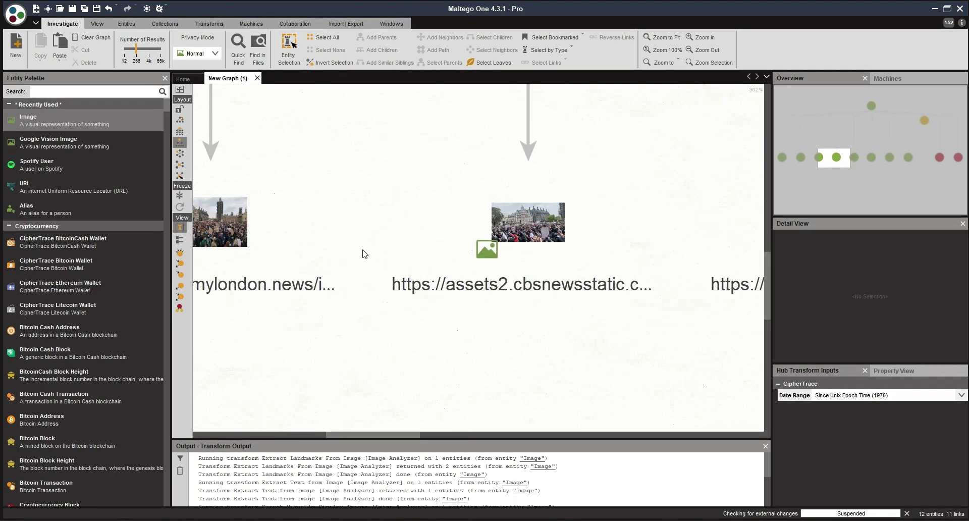
{"action": "key", "text": "Left"}
{"action": "key", "text": "Left"}
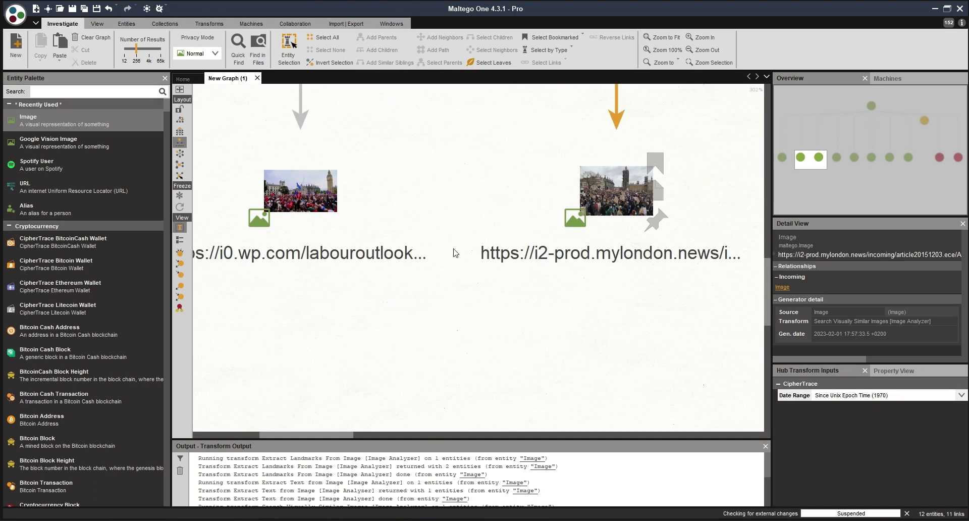
{"action": "key", "text": "Left"}
{"action": "scroll", "coordinate": [402, 258], "scroll_direction": "down", "scroll_amount": 5}
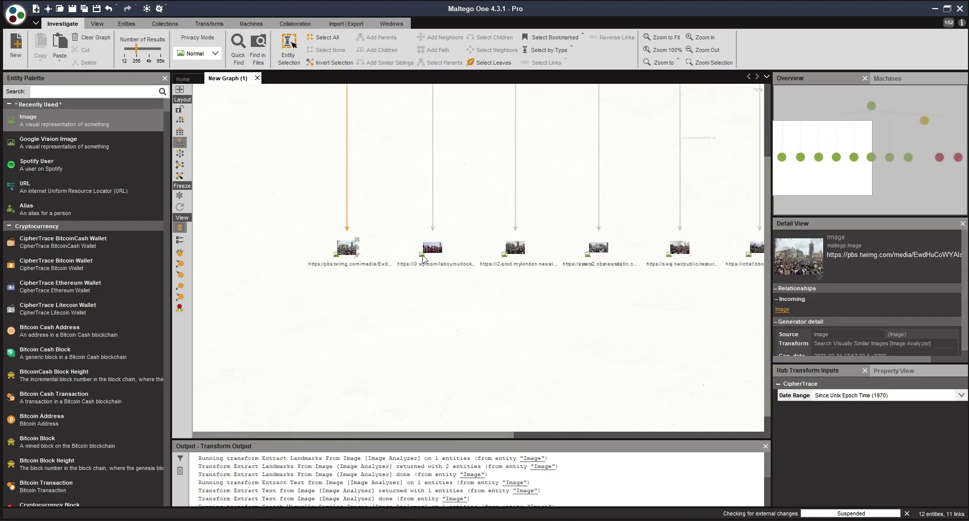
{"action": "left_click", "coordinate": [447, 258]}
{"action": "scroll", "coordinate": [505, 243], "scroll_direction": "down", "scroll_amount": 3}
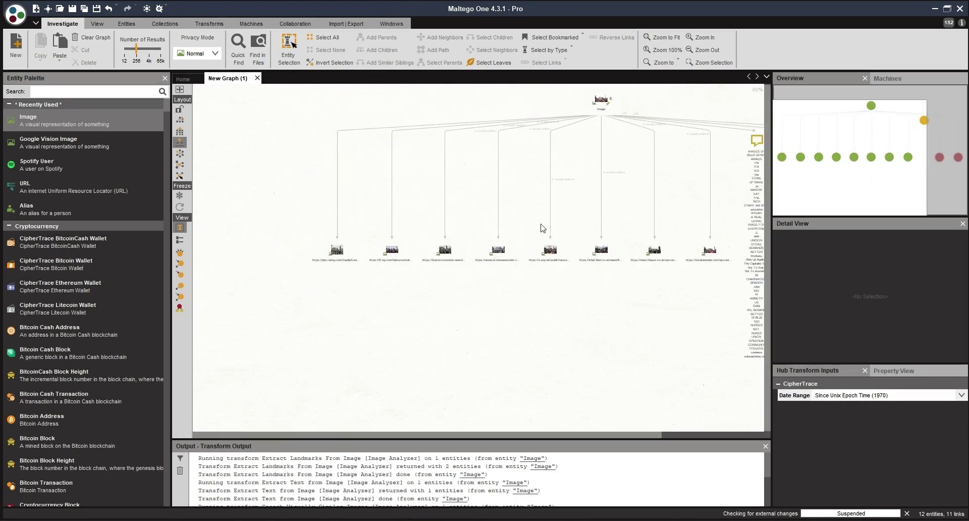
Step: Select the BBC News ichef.bbci image result and bring up its transforms
{"action": "left_click", "coordinate": [494, 259]}
{"action": "scroll", "coordinate": [493, 259], "scroll_direction": "up", "scroll_amount": 3}
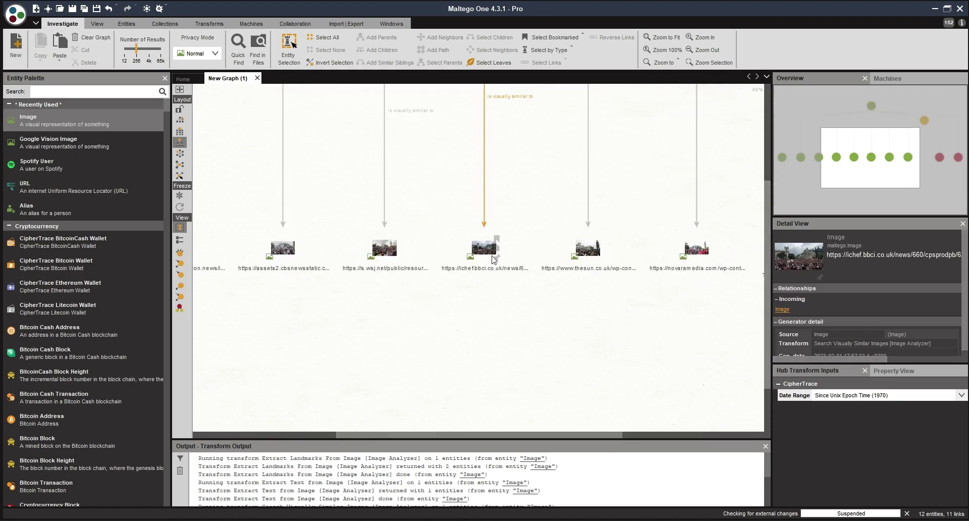
{"action": "left_click", "coordinate": [486, 250]}
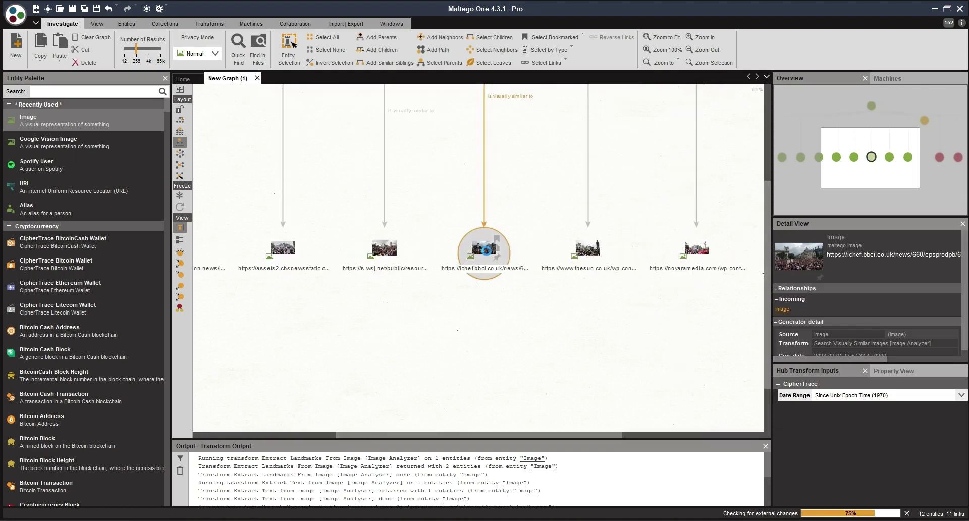
{"action": "right_click", "coordinate": [487, 252]}
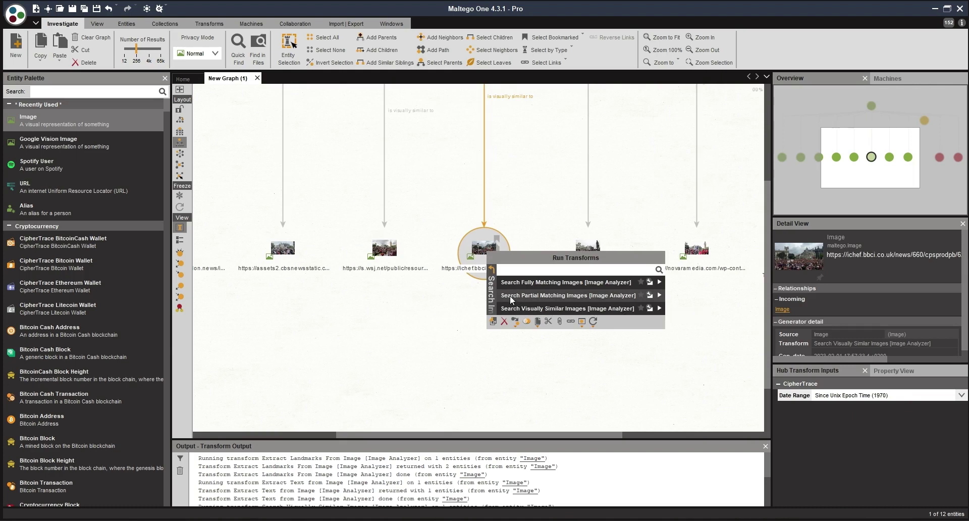
Step: Dismiss the transforms list and box-select the Big Ben and Houses of Parliament pins
{"action": "left_click", "coordinate": [457, 360]}
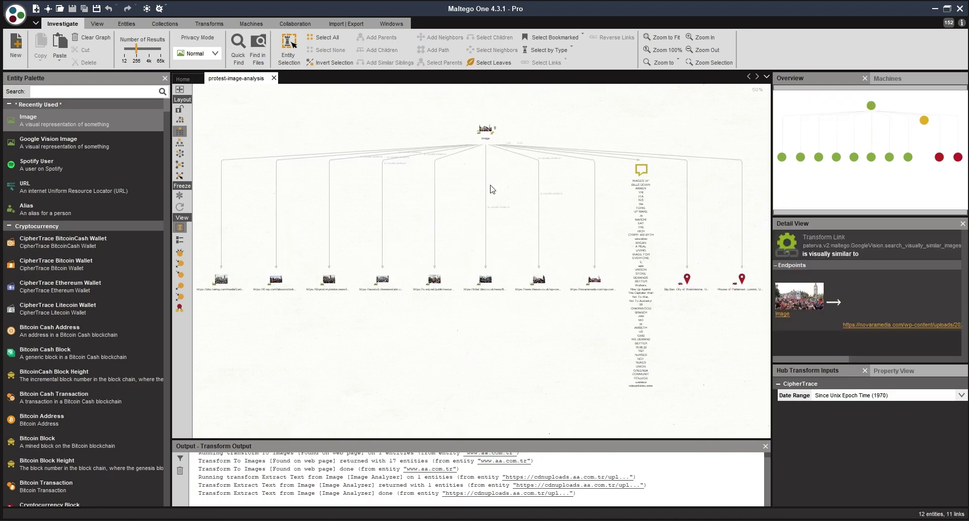
{"action": "scroll", "coordinate": [633, 215], "scroll_direction": "up", "scroll_amount": 3}
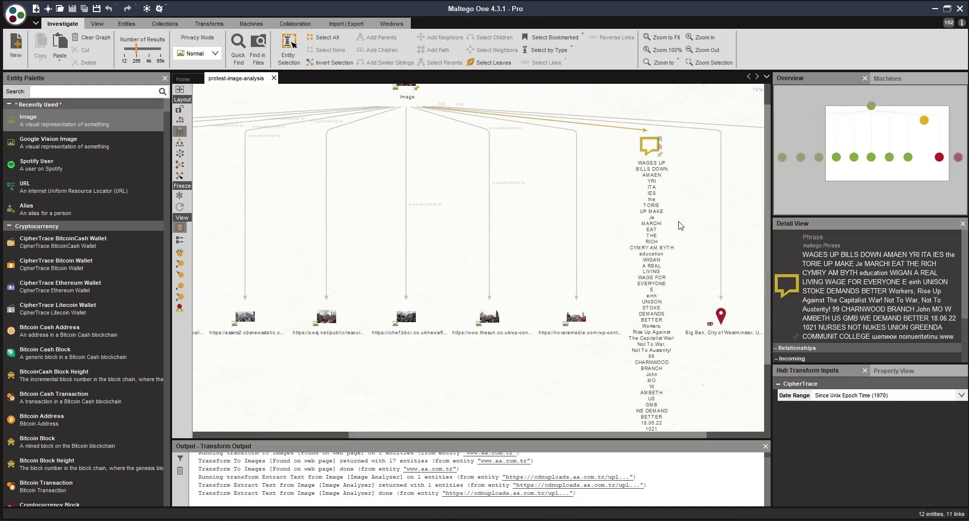
{"action": "left_click_drag", "start_coordinate": [392, 263], "coordinate": [550, 333]}
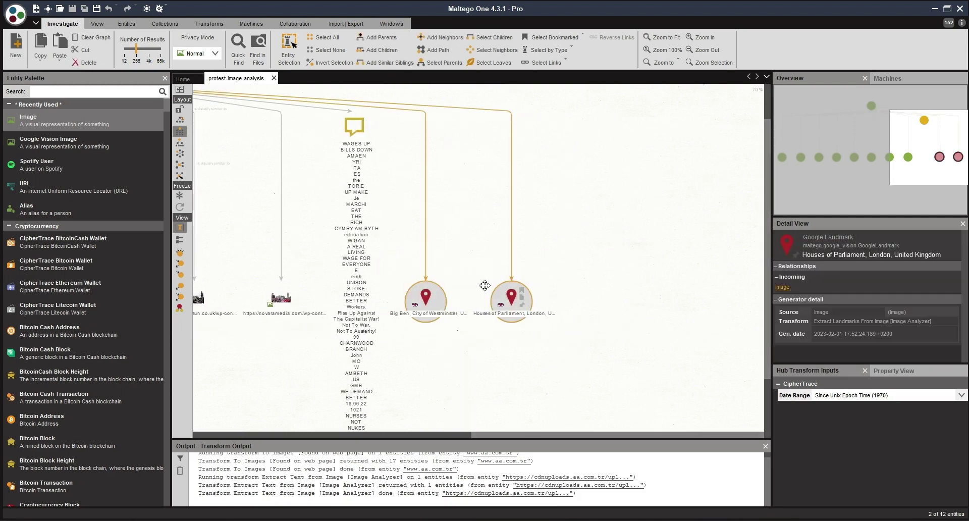
{"action": "mouse_move", "coordinate": [427, 291]}
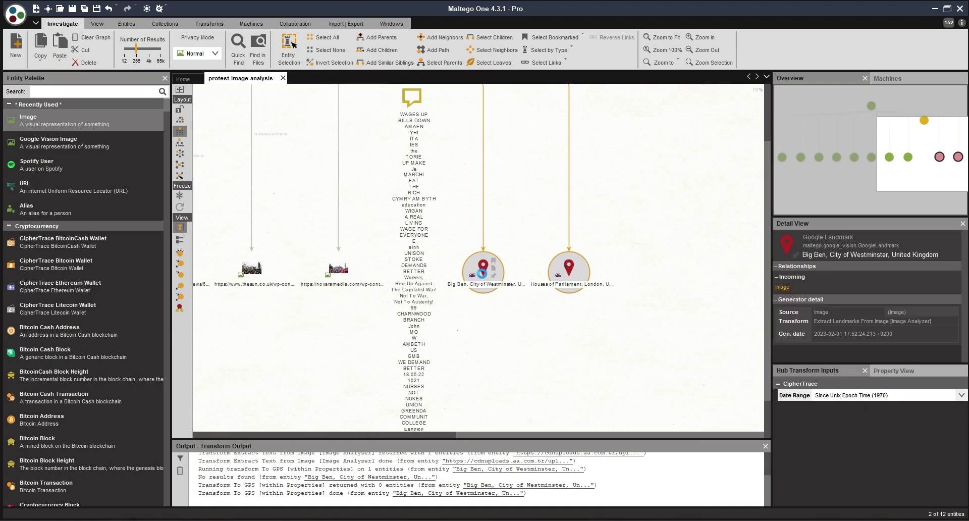
Step: Run Google Maps Geocoding Search for Coordinates on both landmarks
{"action": "right_click", "coordinate": [482, 272]}
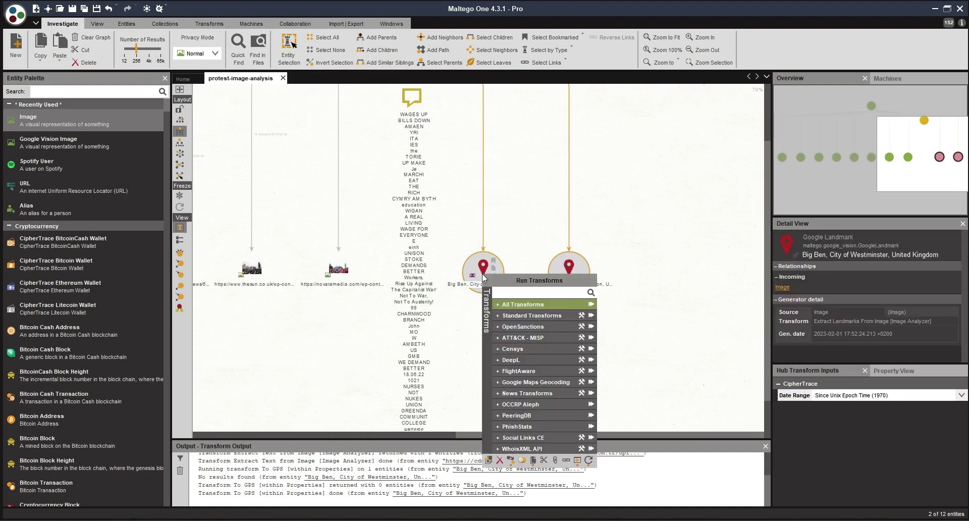
{"action": "left_click", "coordinate": [497, 382]}
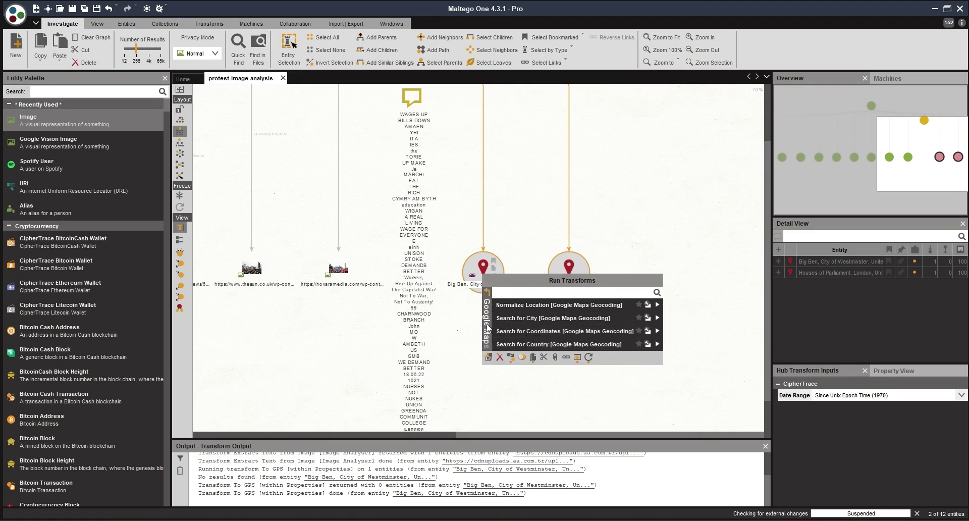
{"action": "left_click", "coordinate": [657, 331]}
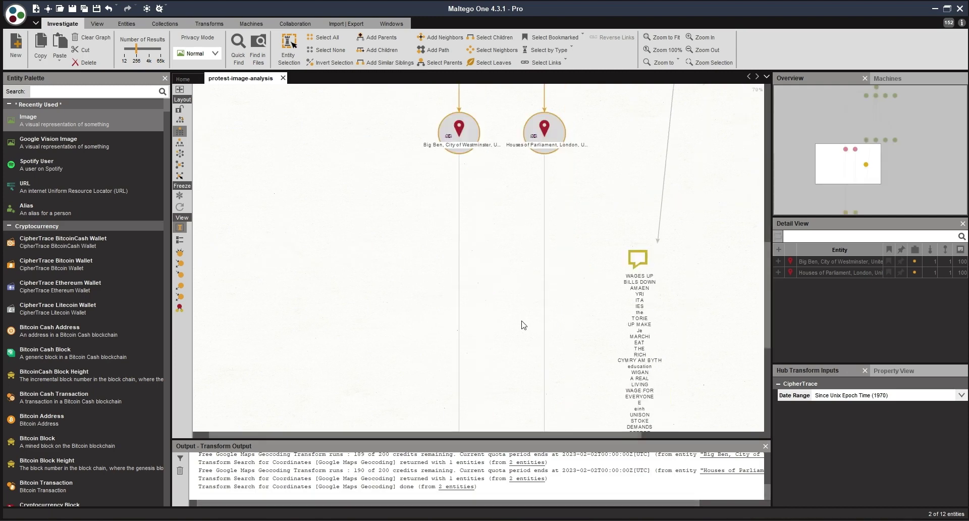
Step: Inspect the new GPS nodes 51.50073,-0.1246254 and 51.5009,-0.1217001
{"action": "scroll", "coordinate": [520, 330], "scroll_direction": "down", "scroll_amount": 3}
{"action": "scroll", "coordinate": [501, 253], "scroll_direction": "up", "scroll_amount": 3}
{"action": "left_click", "coordinate": [425, 271]}
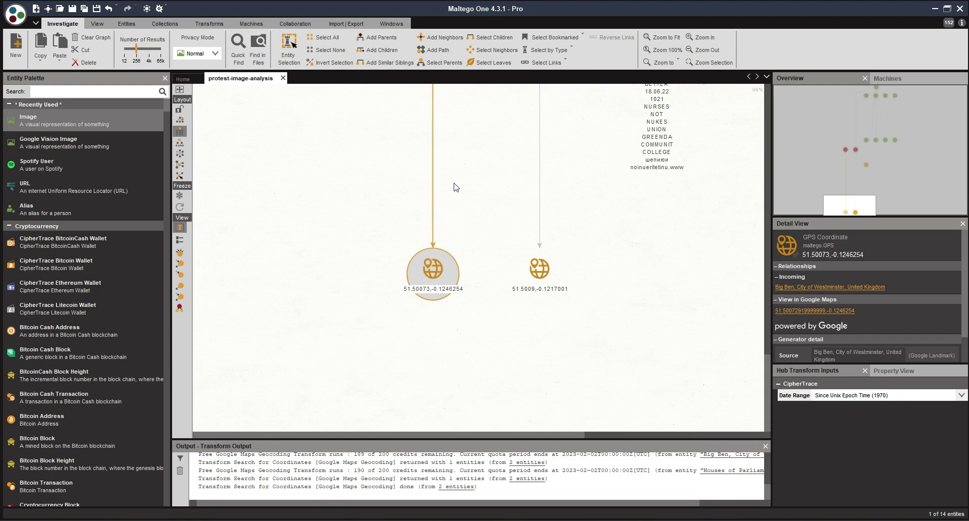
{"action": "scroll", "coordinate": [512, 180], "scroll_direction": "down", "scroll_amount": 3}
{"action": "left_click", "coordinate": [512, 214]}
{"action": "left_click_drag", "start_coordinate": [577, 206], "coordinate": [404, 362]}
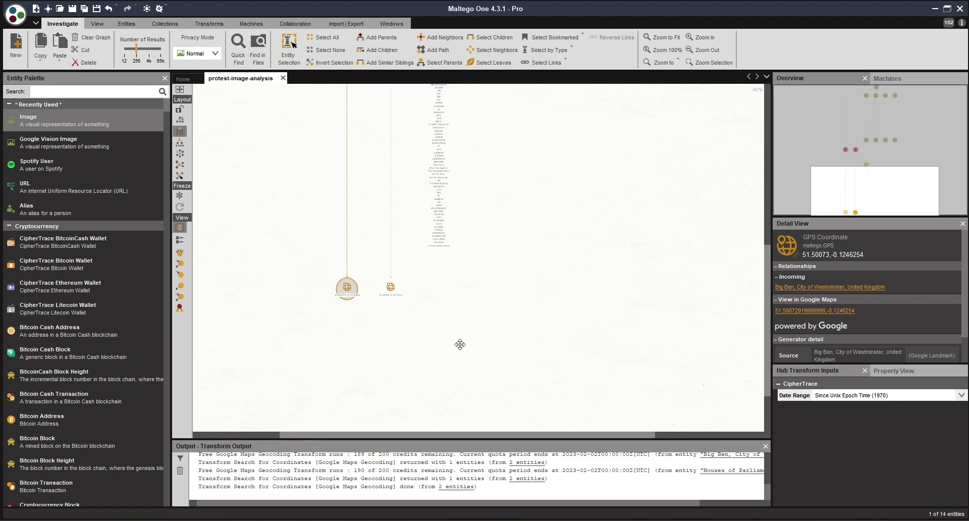
{"action": "scroll", "coordinate": [401, 321], "scroll_direction": "up", "scroll_amount": 3}
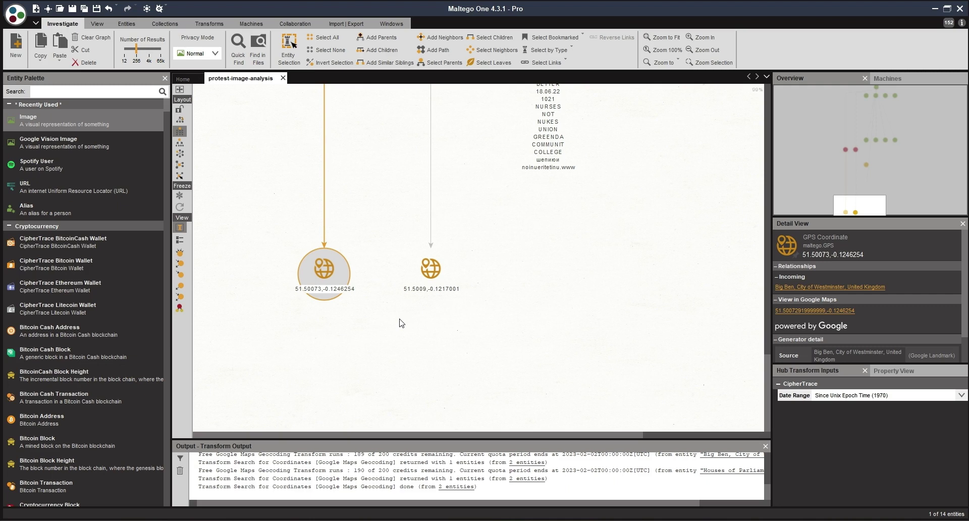
Step: Add the second GPS coordinate node to the selection
{"action": "left_click", "coordinate": [427, 276], "text": "ctrl"}
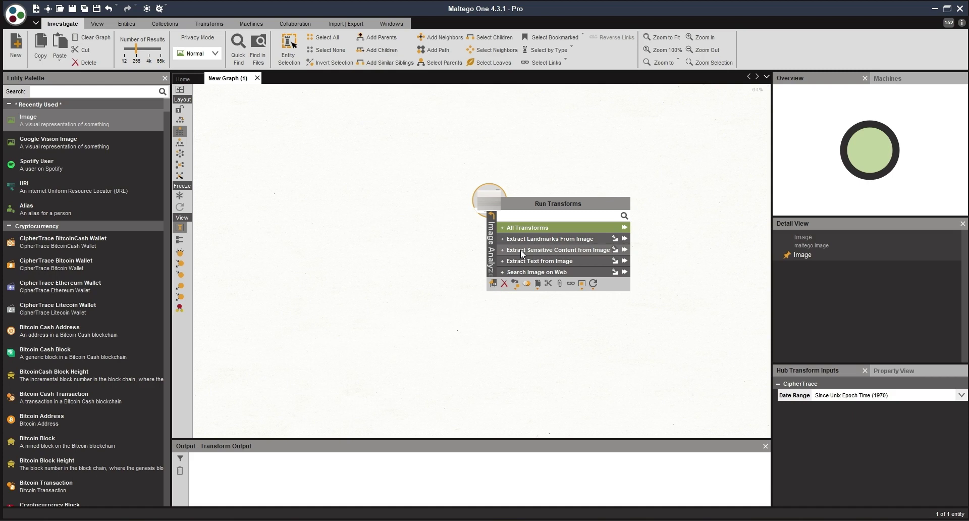
Step: Run Extract Sensitive Content from Image and inspect the medical, racy and adult flags
{"action": "left_click", "coordinate": [520, 249]}
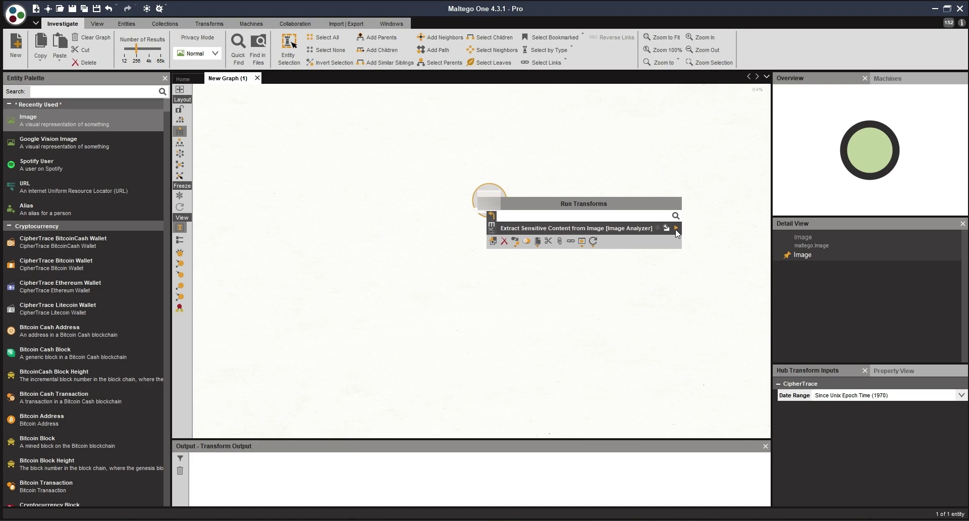
{"action": "left_click", "coordinate": [677, 231]}
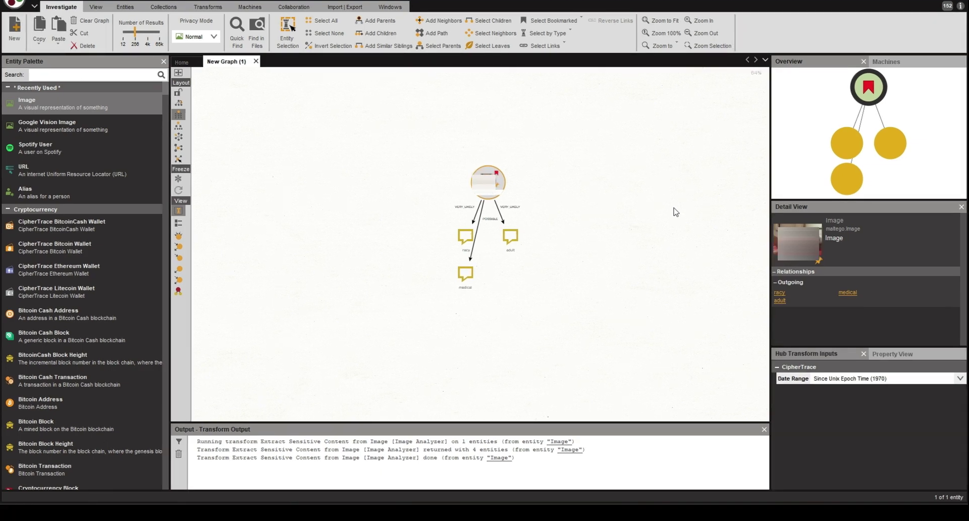
{"action": "left_click", "coordinate": [446, 263]}
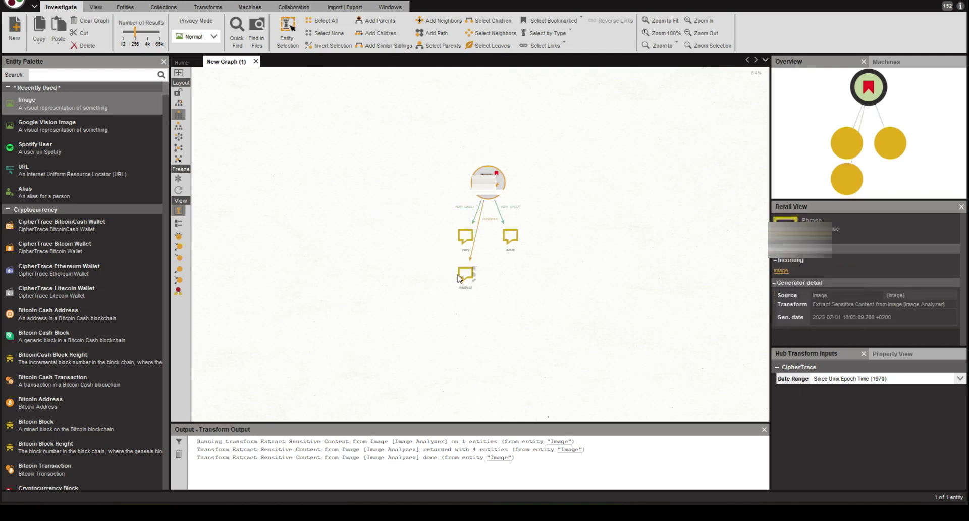
{"action": "left_click", "coordinate": [464, 236]}
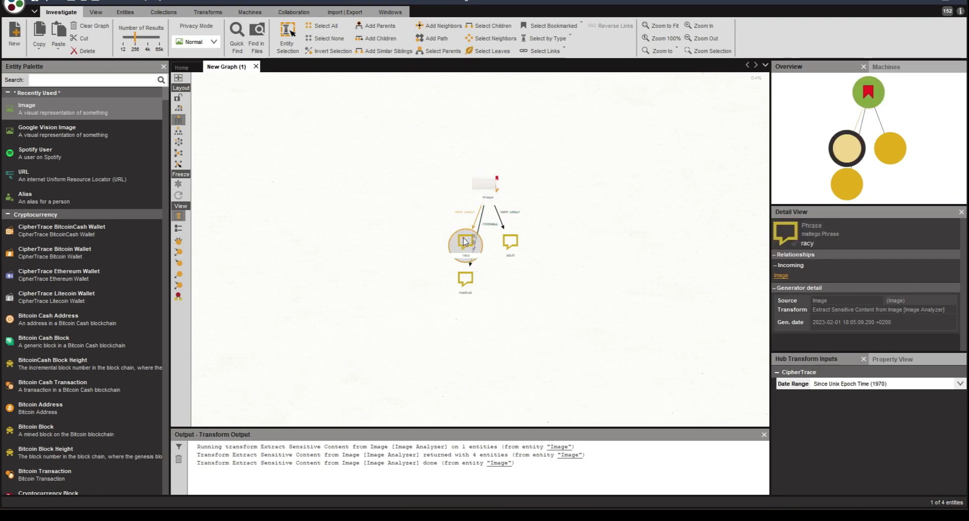
{"action": "left_click", "coordinate": [511, 238]}
{"action": "left_click", "coordinate": [467, 279]}
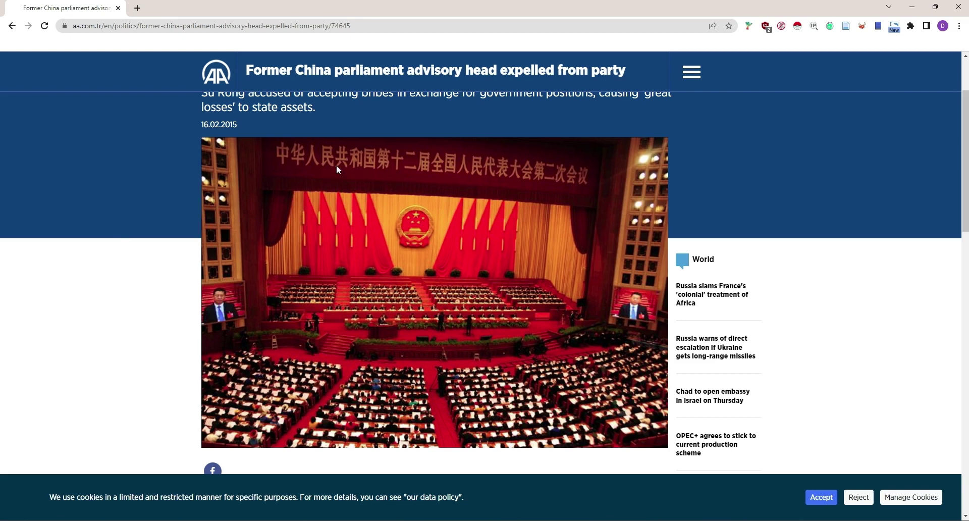
Step: Copy the Anadolu Agency article's URL from Chrome's address bar
{"action": "left_click", "coordinate": [255, 26]}
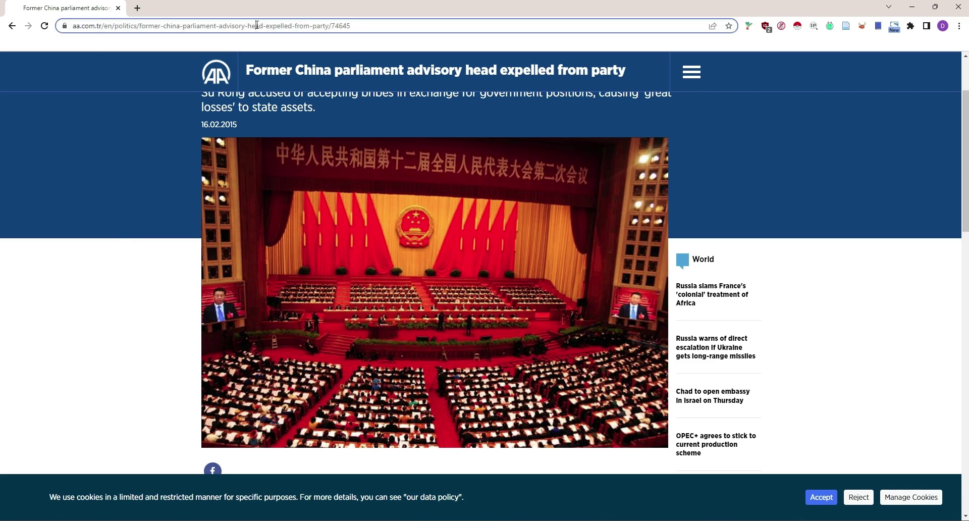
{"action": "right_click", "coordinate": [256, 26]}
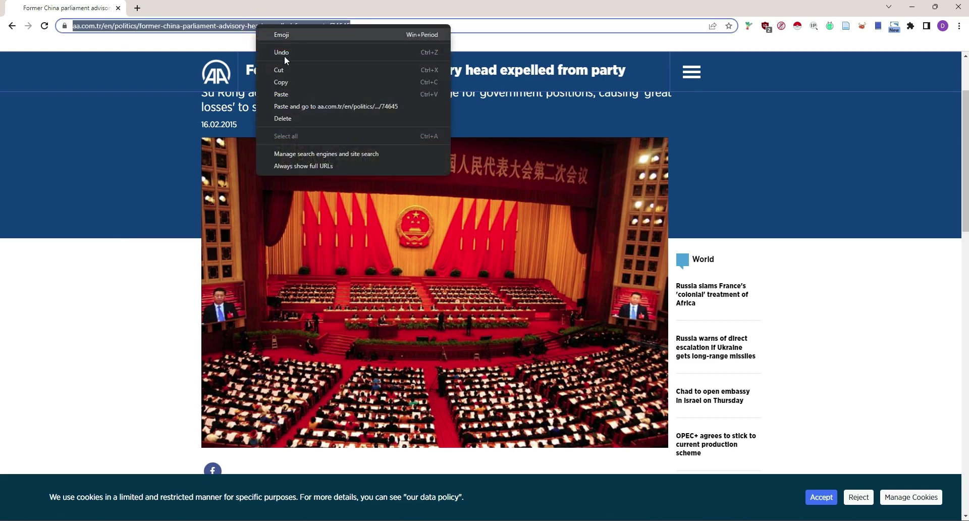
{"action": "left_click", "coordinate": [281, 83]}
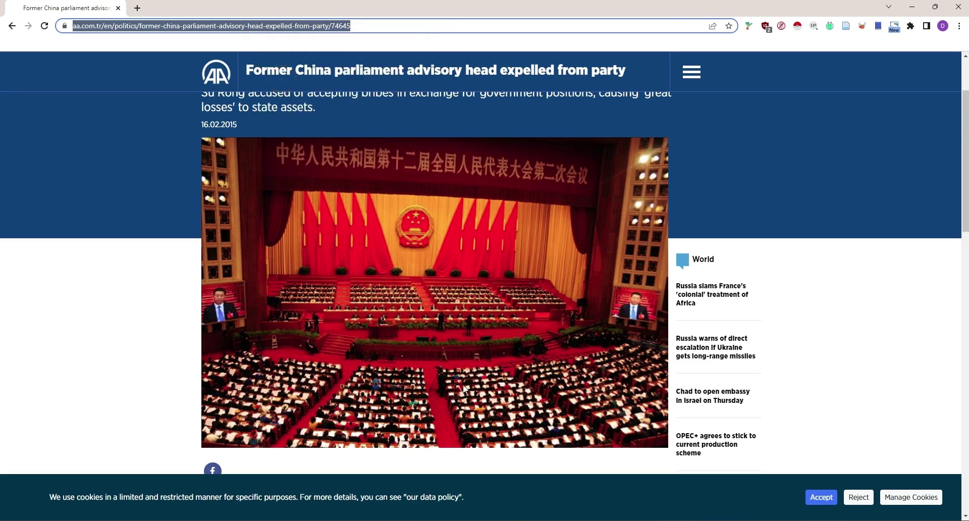
{"action": "key", "text": "alt+Tab"}
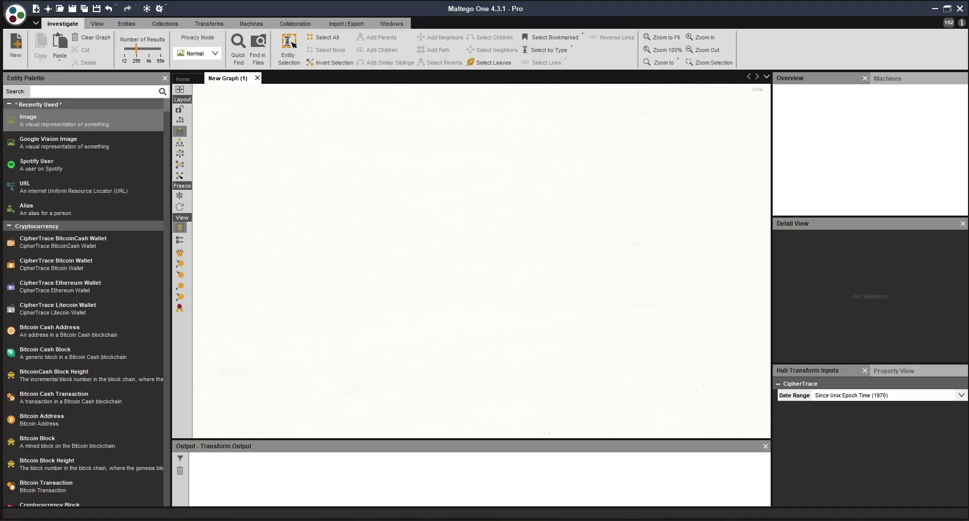
{"action": "left_click", "coordinate": [358, 257]}
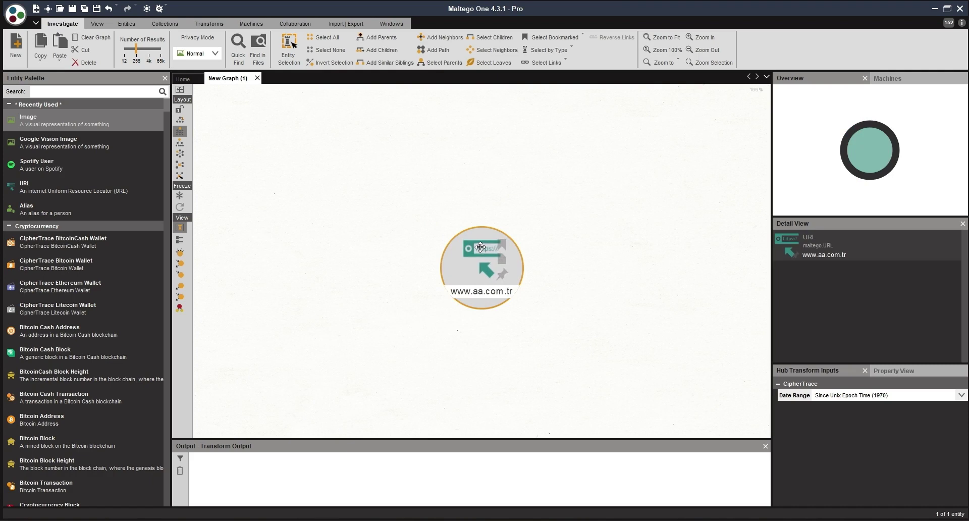
{"action": "left_click_drag", "start_coordinate": [477, 246], "coordinate": [476, 165]}
{"action": "scroll", "coordinate": [476, 165], "scroll_direction": "up", "scroll_amount": 4}
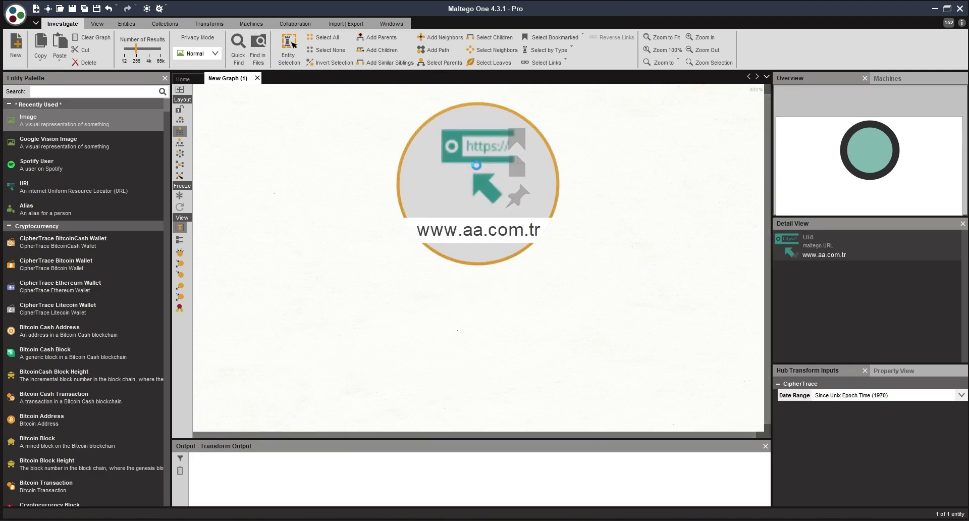
{"action": "right_click", "coordinate": [477, 165]}
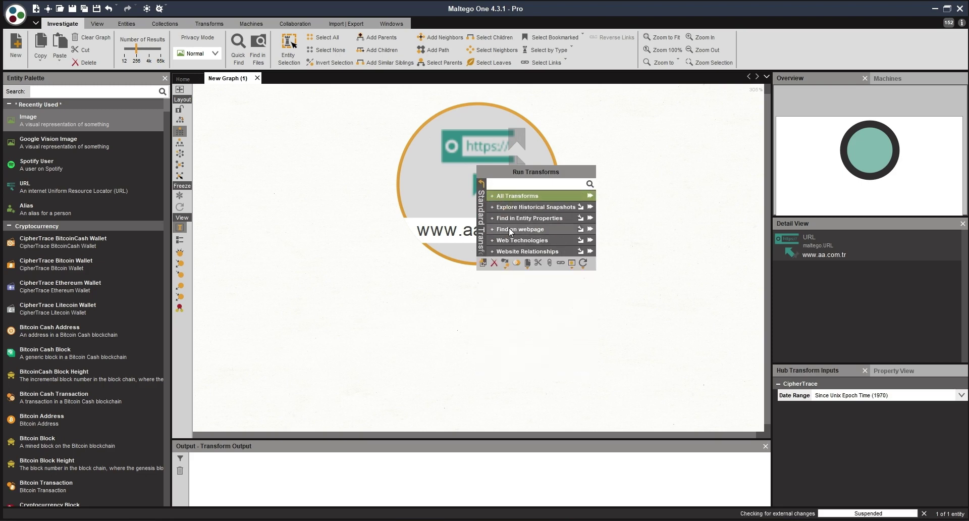
{"action": "left_click", "coordinate": [509, 228]}
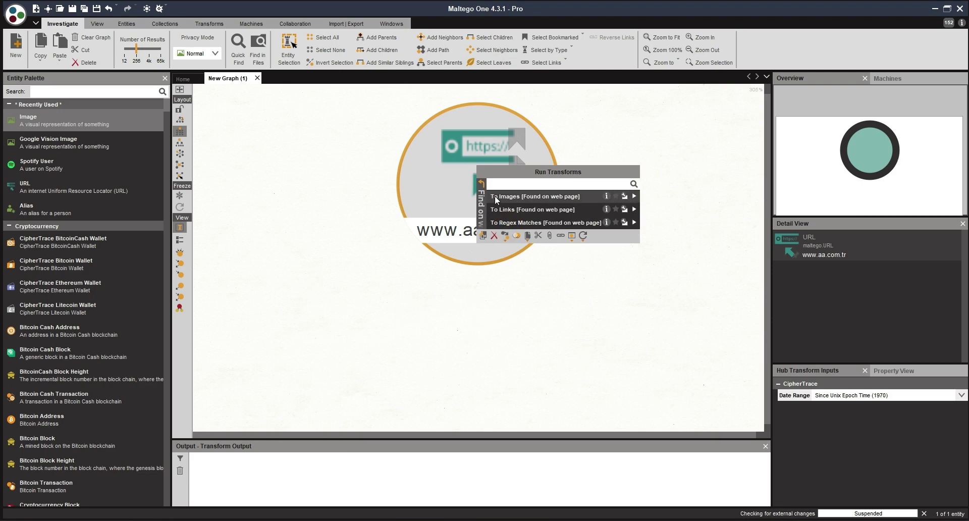
{"action": "left_click", "coordinate": [633, 196]}
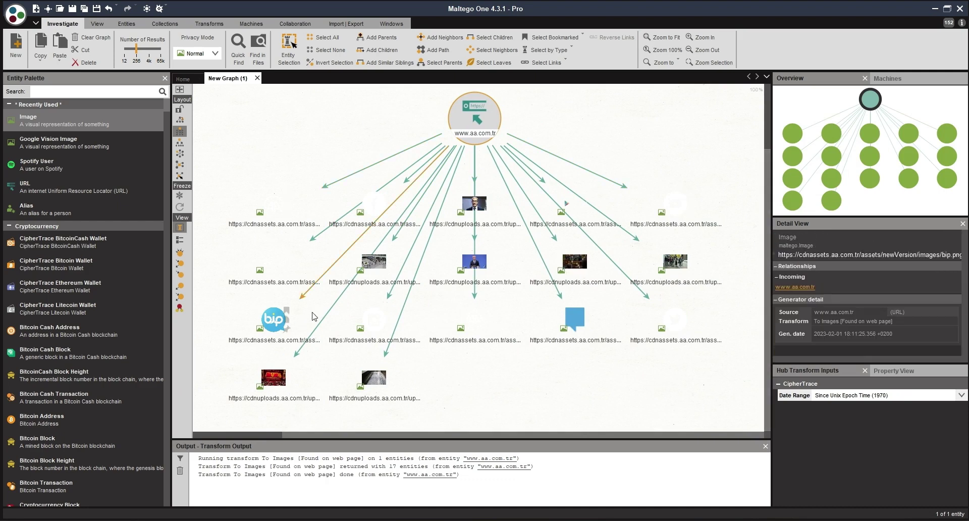
Step: Locate the red hall image and box-select the top three rows of images
{"action": "left_click", "coordinate": [268, 119]}
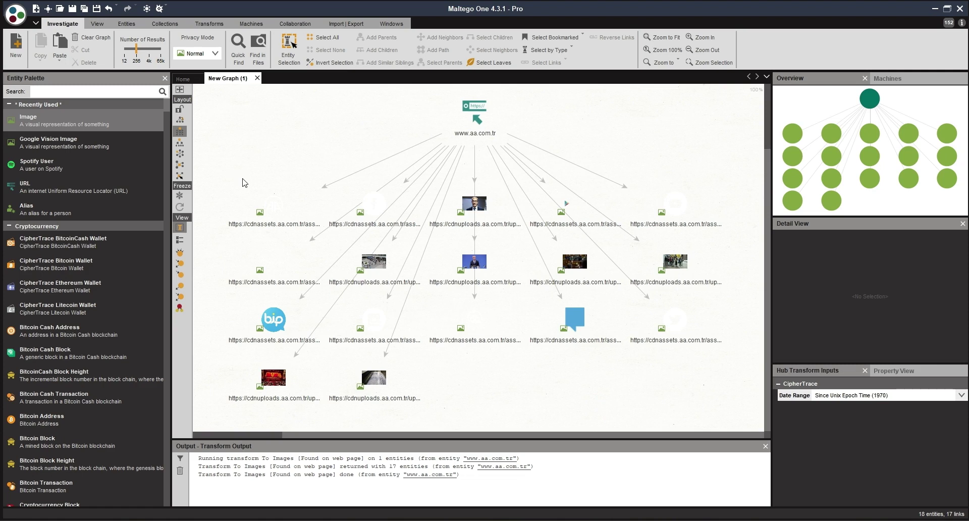
{"action": "scroll", "coordinate": [299, 378], "scroll_direction": "up", "scroll_amount": 5}
{"action": "left_click_drag", "start_coordinate": [321, 369], "coordinate": [494, 340]}
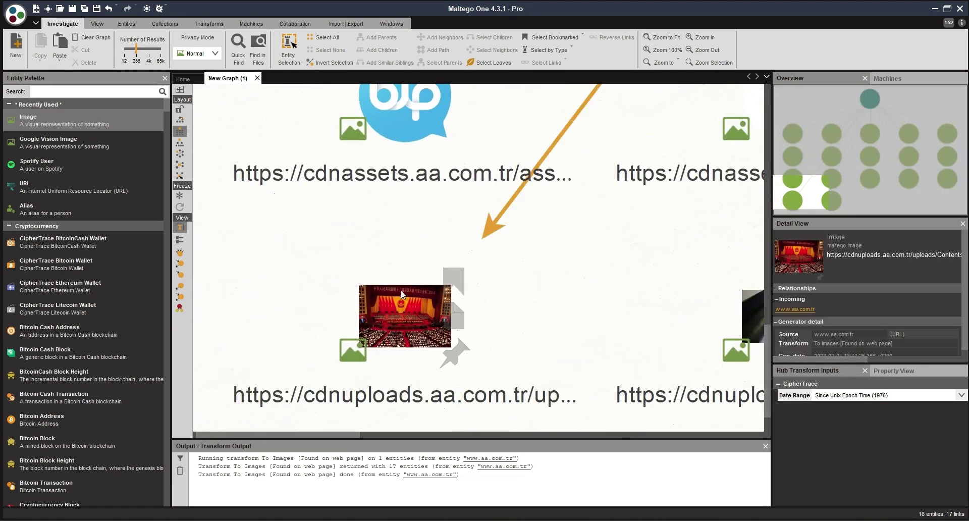
{"action": "scroll", "coordinate": [404, 283], "scroll_direction": "down", "scroll_amount": 5}
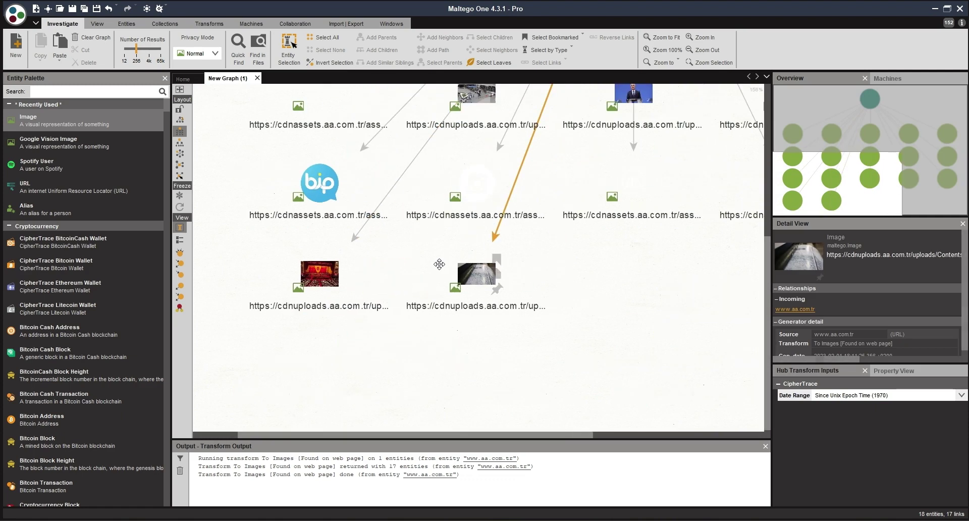
{"action": "scroll", "coordinate": [439, 264], "scroll_direction": "down", "scroll_amount": 5}
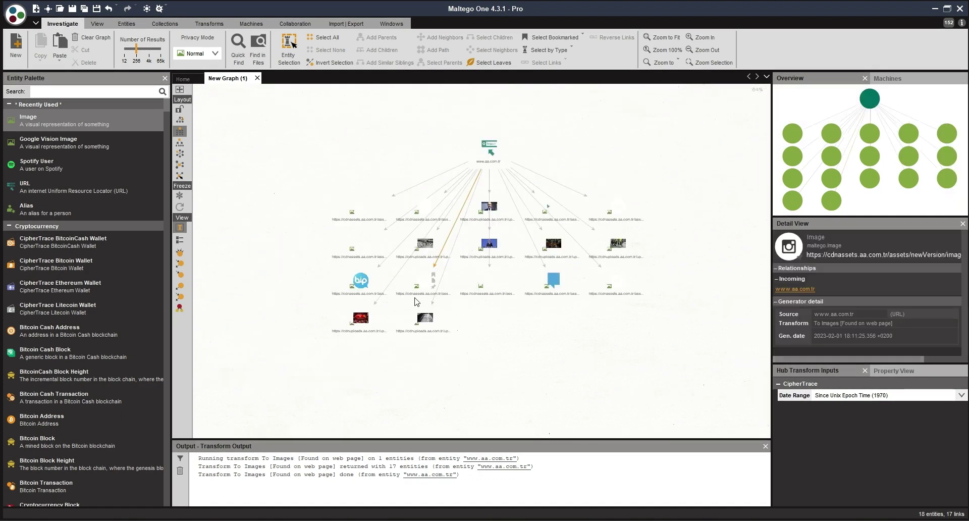
{"action": "left_click_drag", "start_coordinate": [296, 167], "coordinate": [663, 311]}
Step: Delete the 16 unwanted images and re-layout the remaining two entities
{"action": "left_click", "coordinate": [421, 319], "text": "ctrl"}
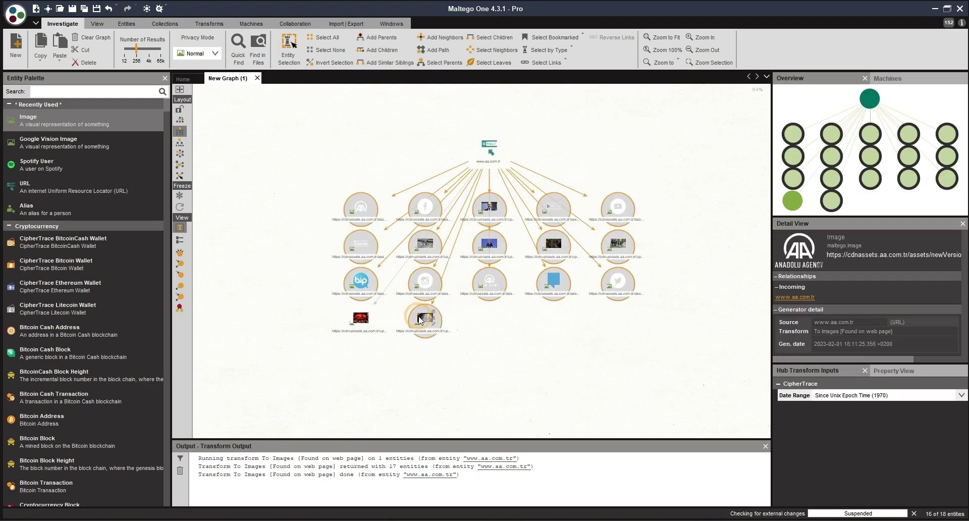
{"action": "key", "text": "Delete"}
{"action": "left_click", "coordinate": [454, 291]}
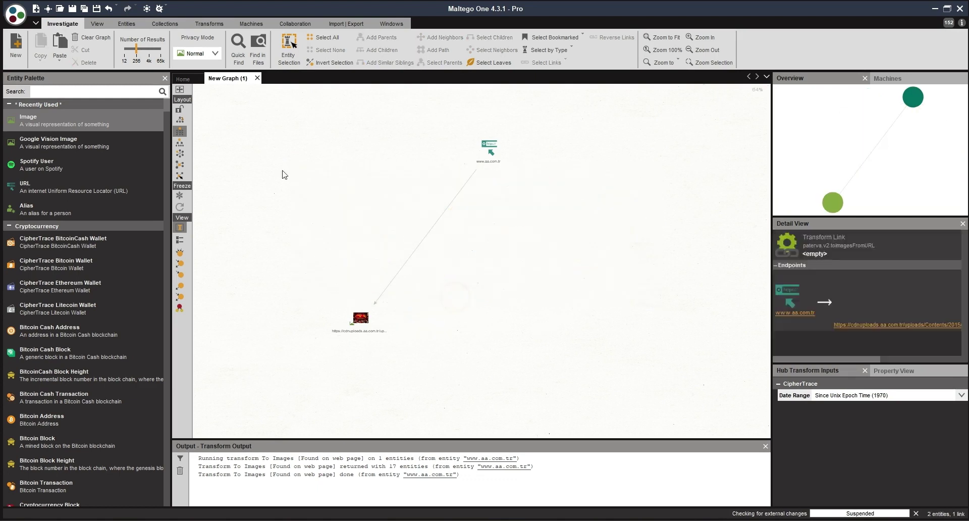
{"action": "left_click", "coordinate": [180, 130]}
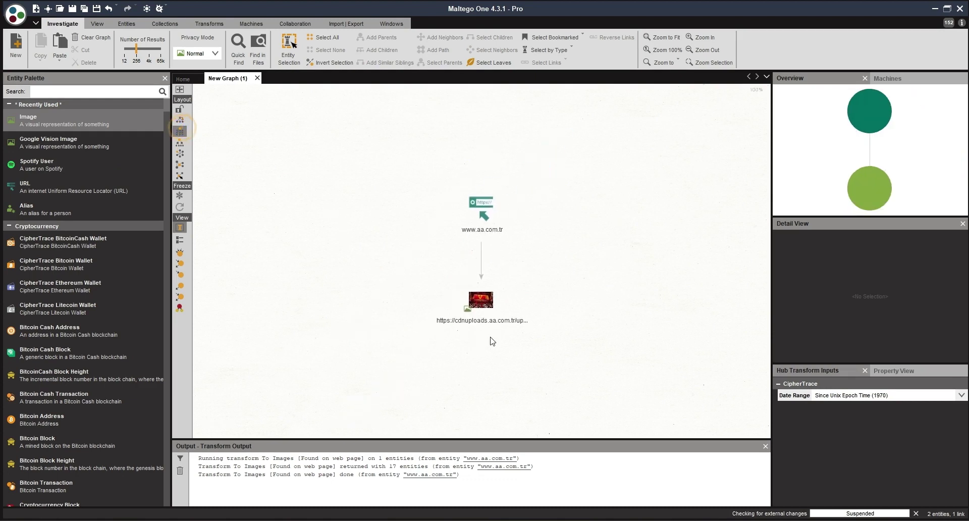
Step: Run Image Analyzer > Extract Text from Image on the hall photo and select the Chinese phrase
{"action": "left_click", "coordinate": [476, 311]}
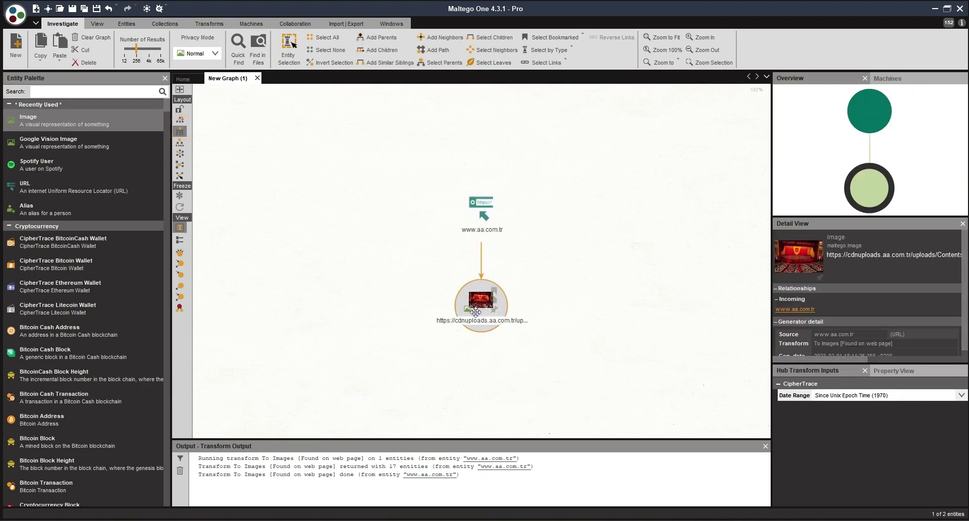
{"action": "right_click", "coordinate": [475, 311]}
{"action": "left_click", "coordinate": [519, 388]}
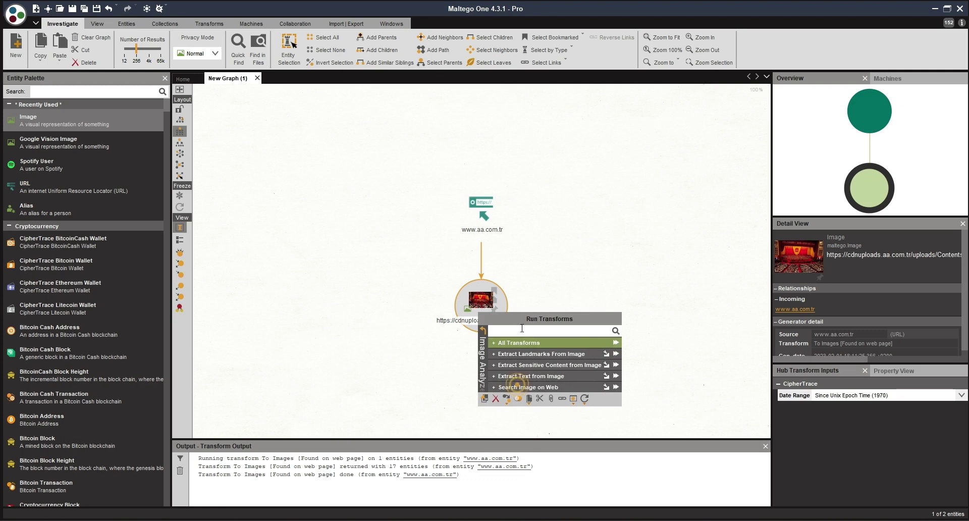
{"action": "left_click", "coordinate": [501, 376]}
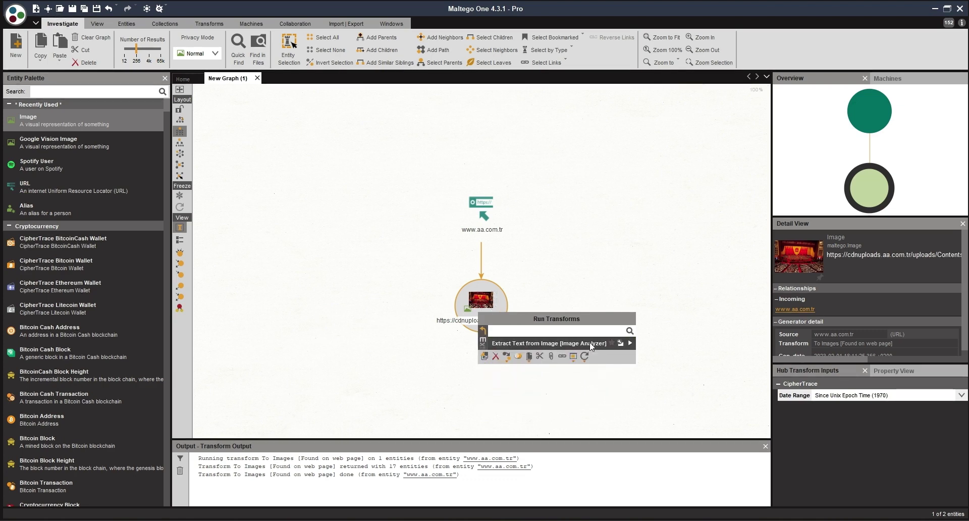
{"action": "left_click", "coordinate": [630, 343]}
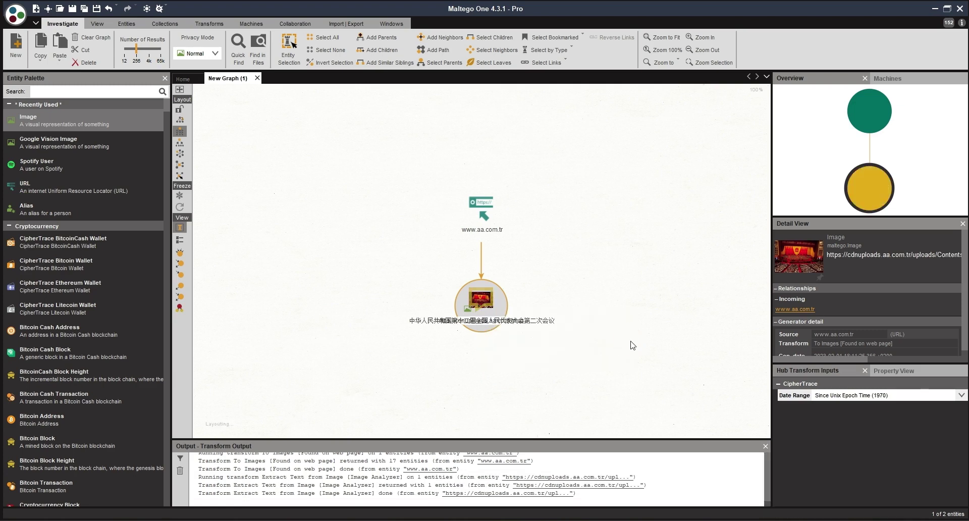
{"action": "left_click_drag", "start_coordinate": [604, 295], "coordinate": [580, 201]}
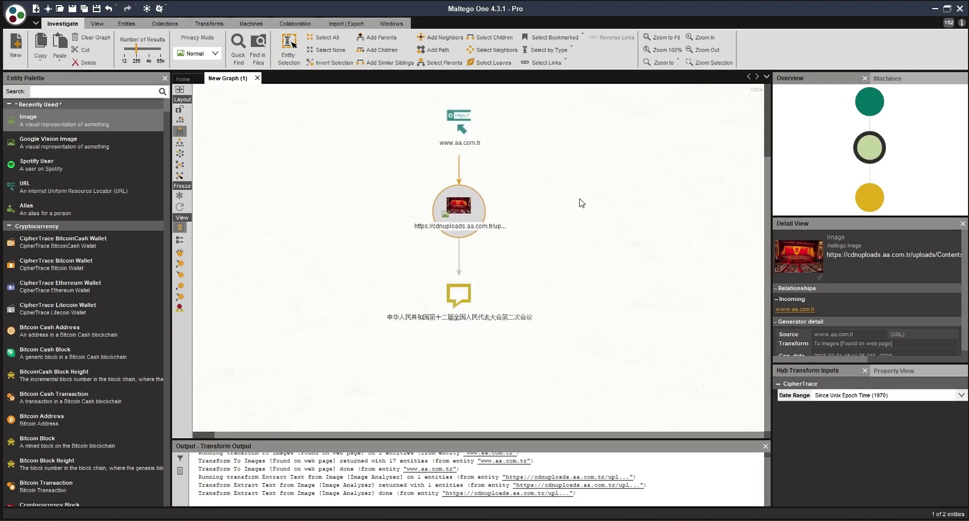
{"action": "left_click", "coordinate": [459, 291]}
{"action": "scroll", "coordinate": [458, 318], "scroll_direction": "up", "scroll_amount": 1}
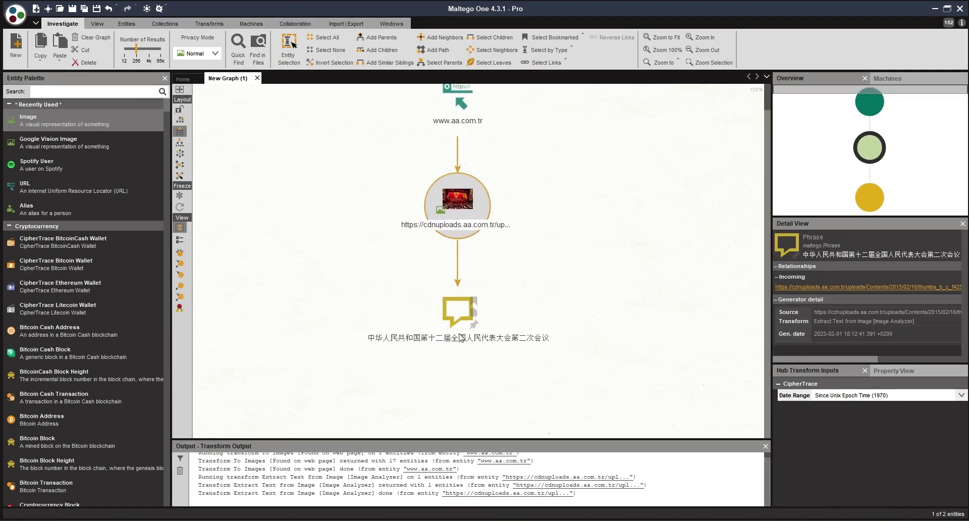
Step: Copy the Chinese phrase and search for Google Translate in a new tab
{"action": "double_click", "coordinate": [460, 337]}
{"action": "key", "text": "ctrl+c"}
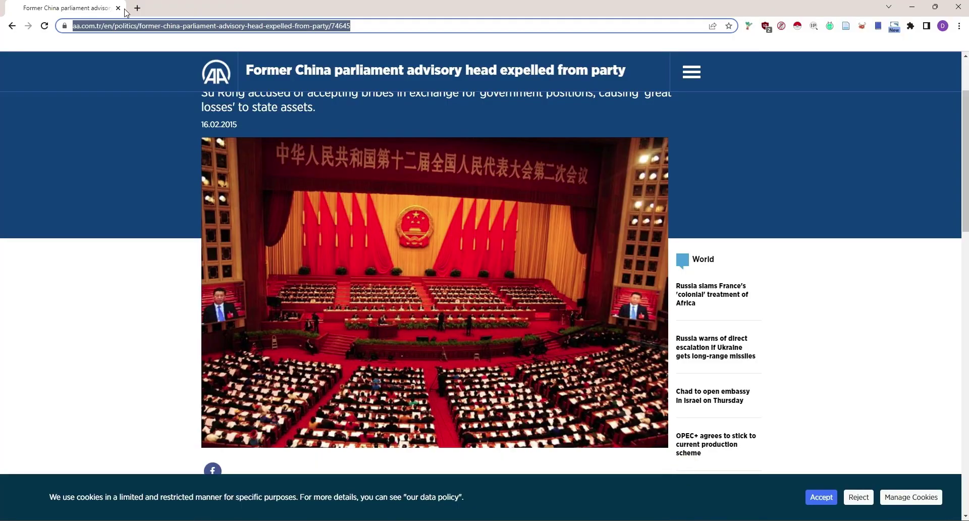
{"action": "left_click", "coordinate": [138, 8]}
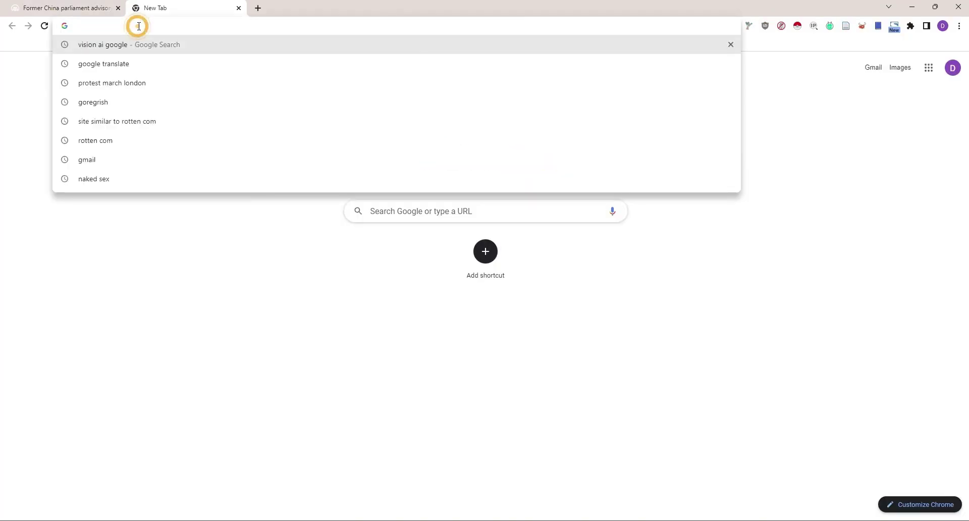
{"action": "type", "text": "google translate"}
{"action": "key", "text": "Return"}
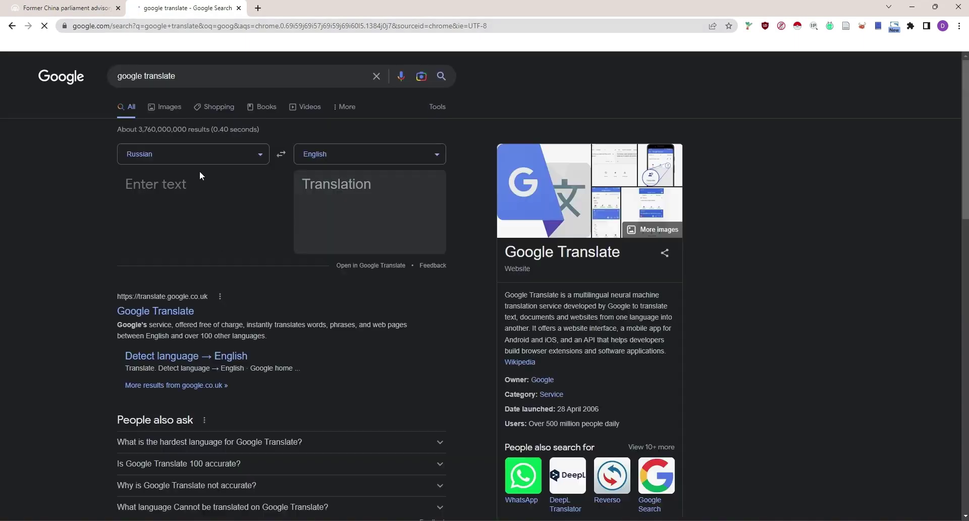
Step: Paste the phrase into Google Translate and select the English translation
{"action": "left_click", "coordinate": [184, 196]}
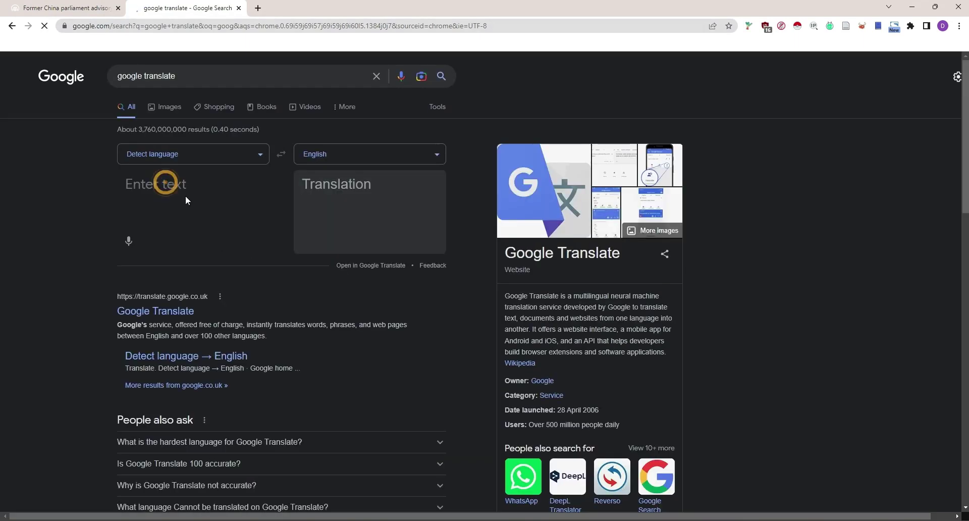
{"action": "key", "text": "ctrl+v"}
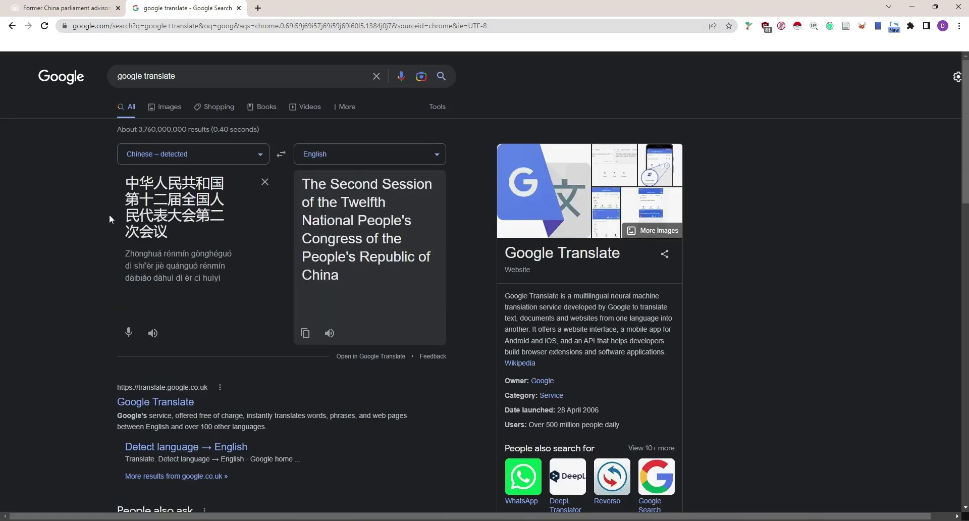
{"action": "left_click_drag", "start_coordinate": [302, 180], "coordinate": [377, 275]}
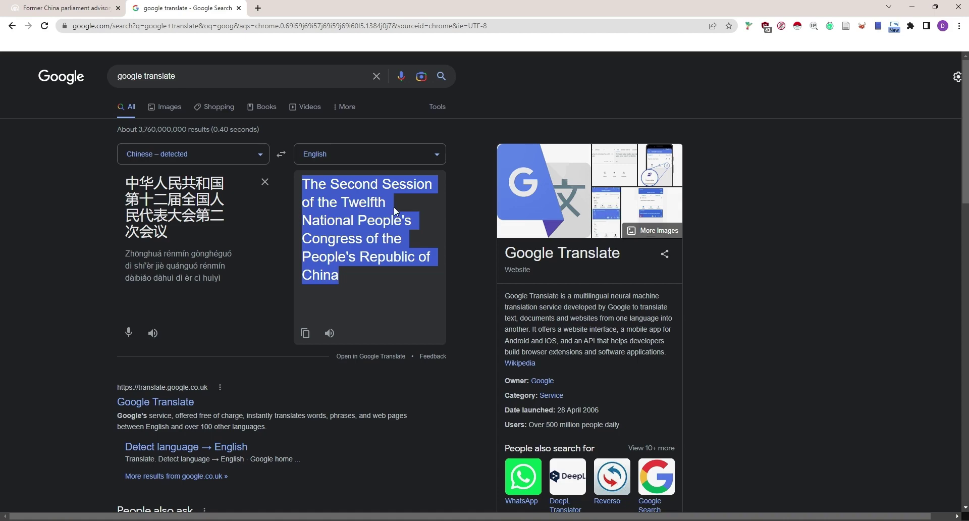
{"action": "key", "text": "alt+Tab"}
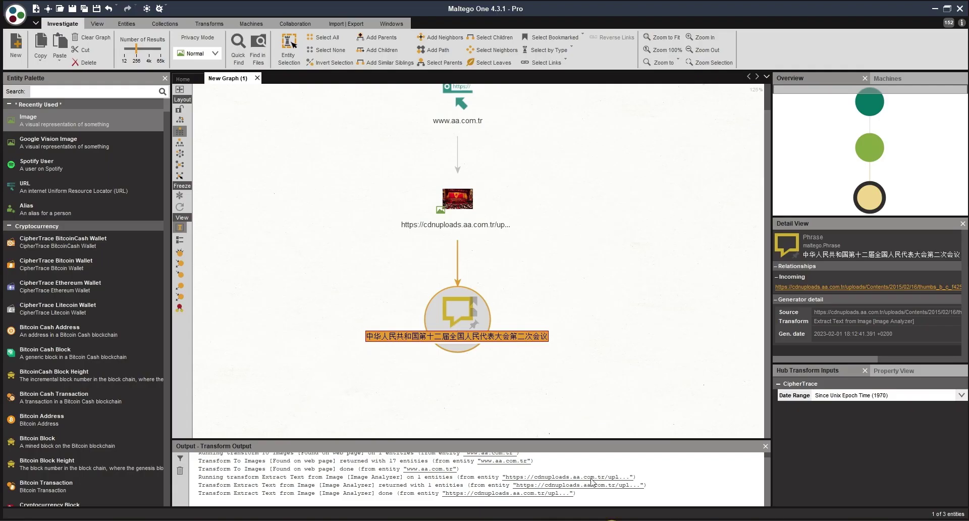